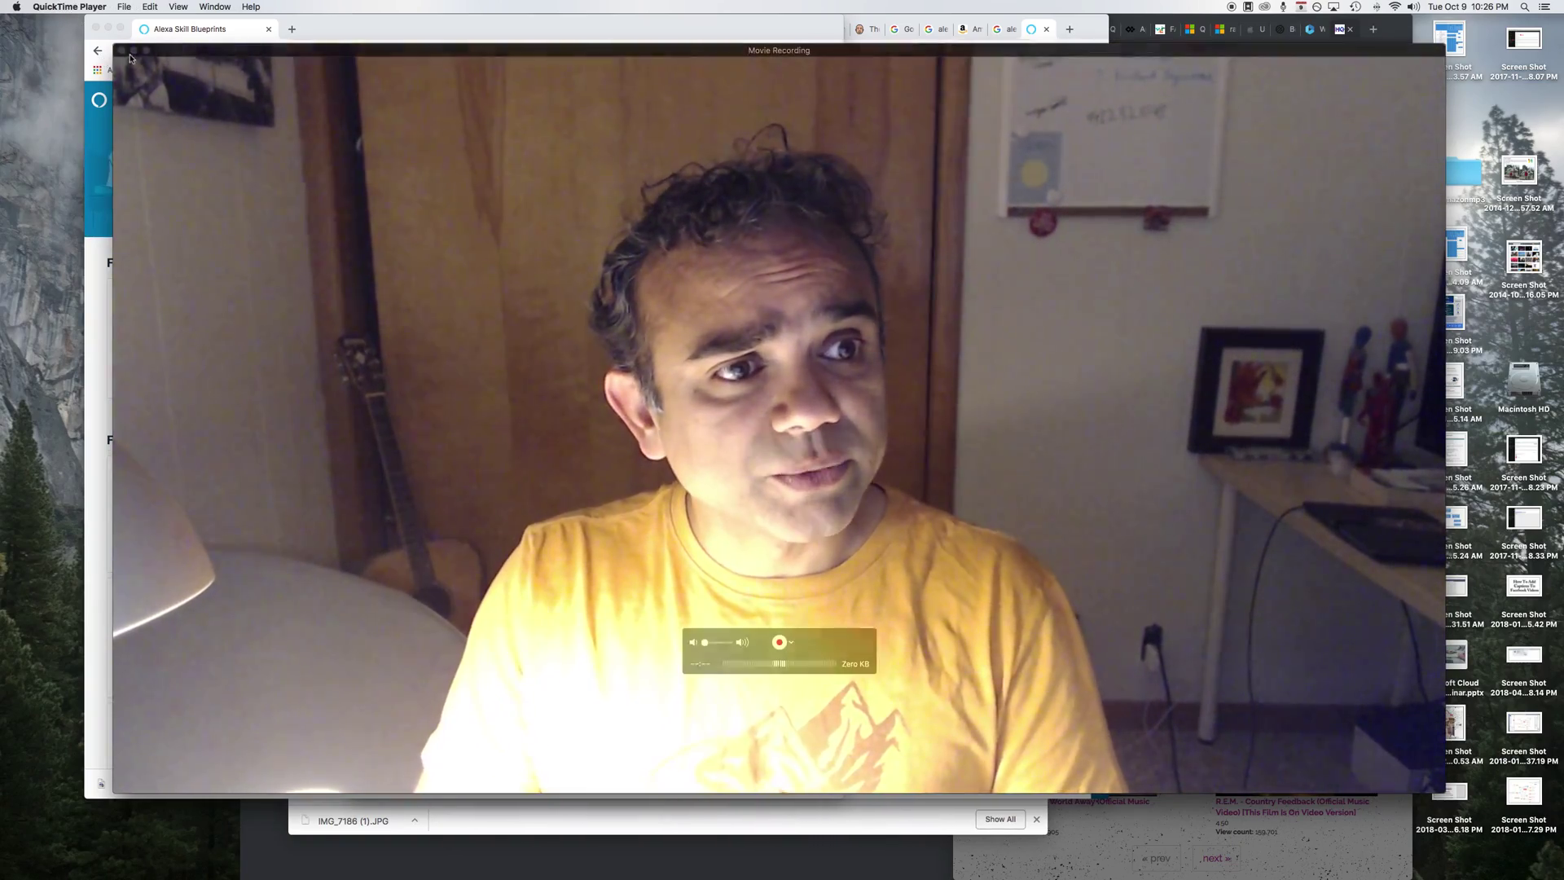
# Shrink the webcam movie-recording window to the bottom right, uncovering the Alexa Skill Blueprints page.
pyautogui.moveTo(113, 43); pyautogui.dragTo(1042, 562)
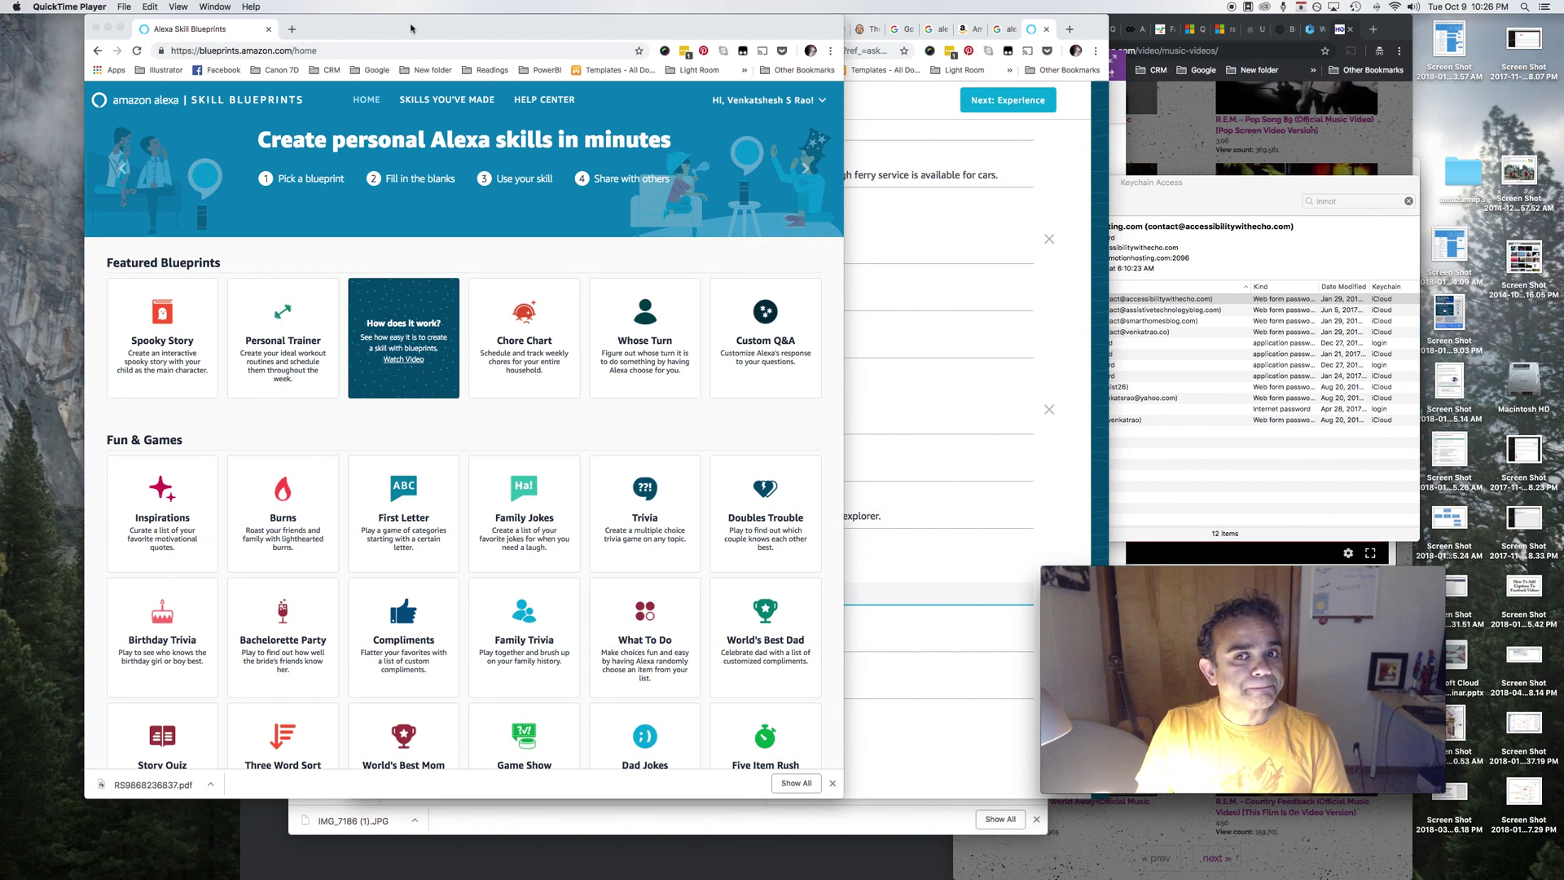
# Move the browser window right and scroll down to the Learning & Knowledge blueprints.
pyautogui.moveTo(411, 28); pyautogui.dragTo(614, 28)
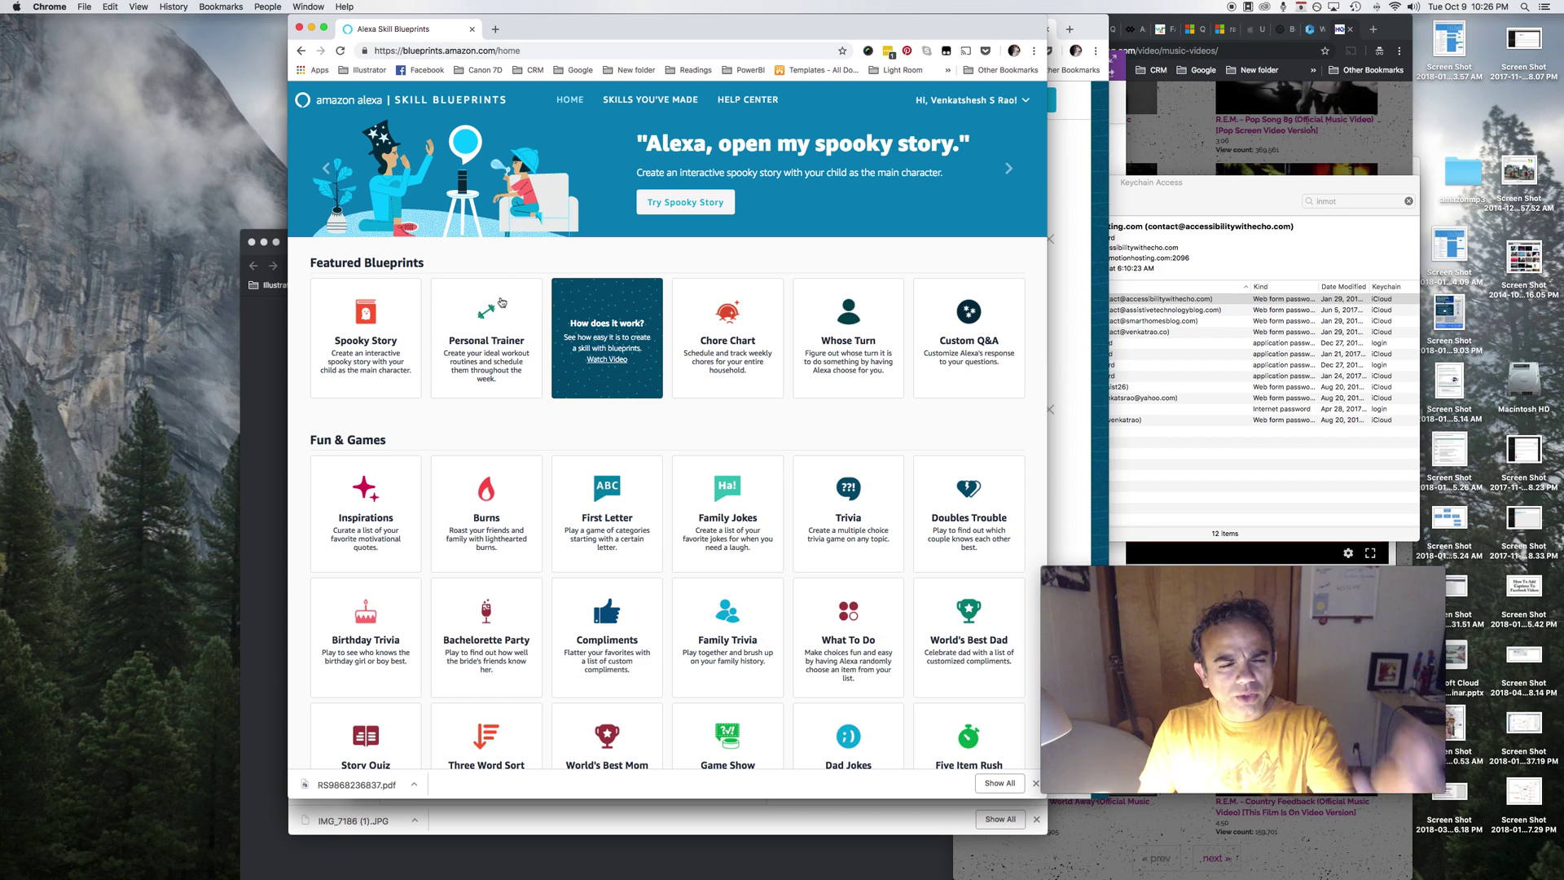
pyautogui.scroll(-2, 503, 302)
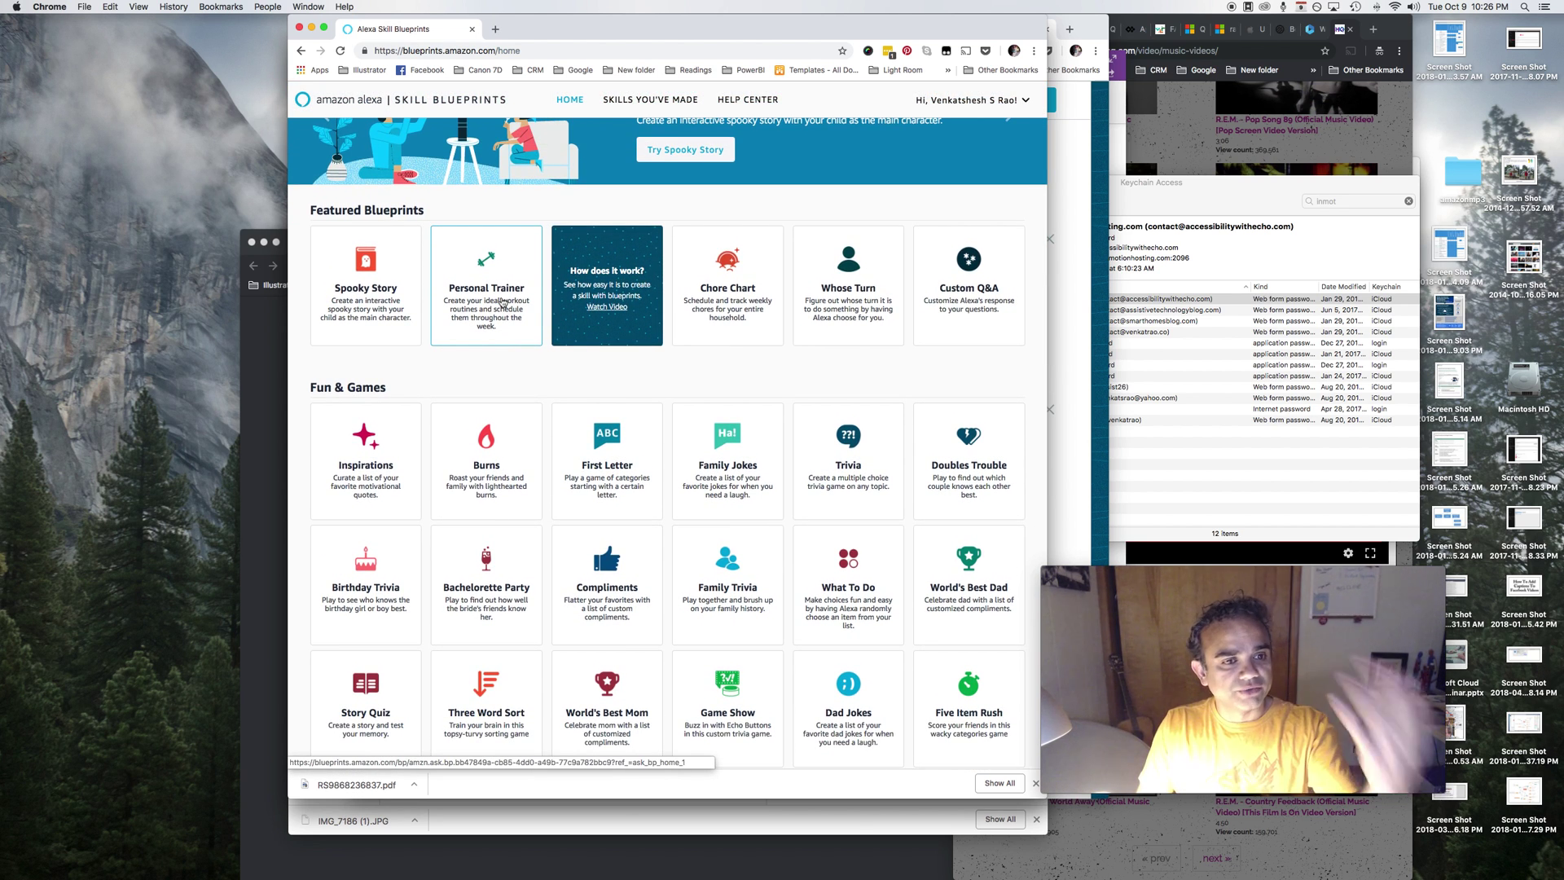
pyautogui.scroll(-6, 503, 302)
pyautogui.scroll(-1, 503, 302)
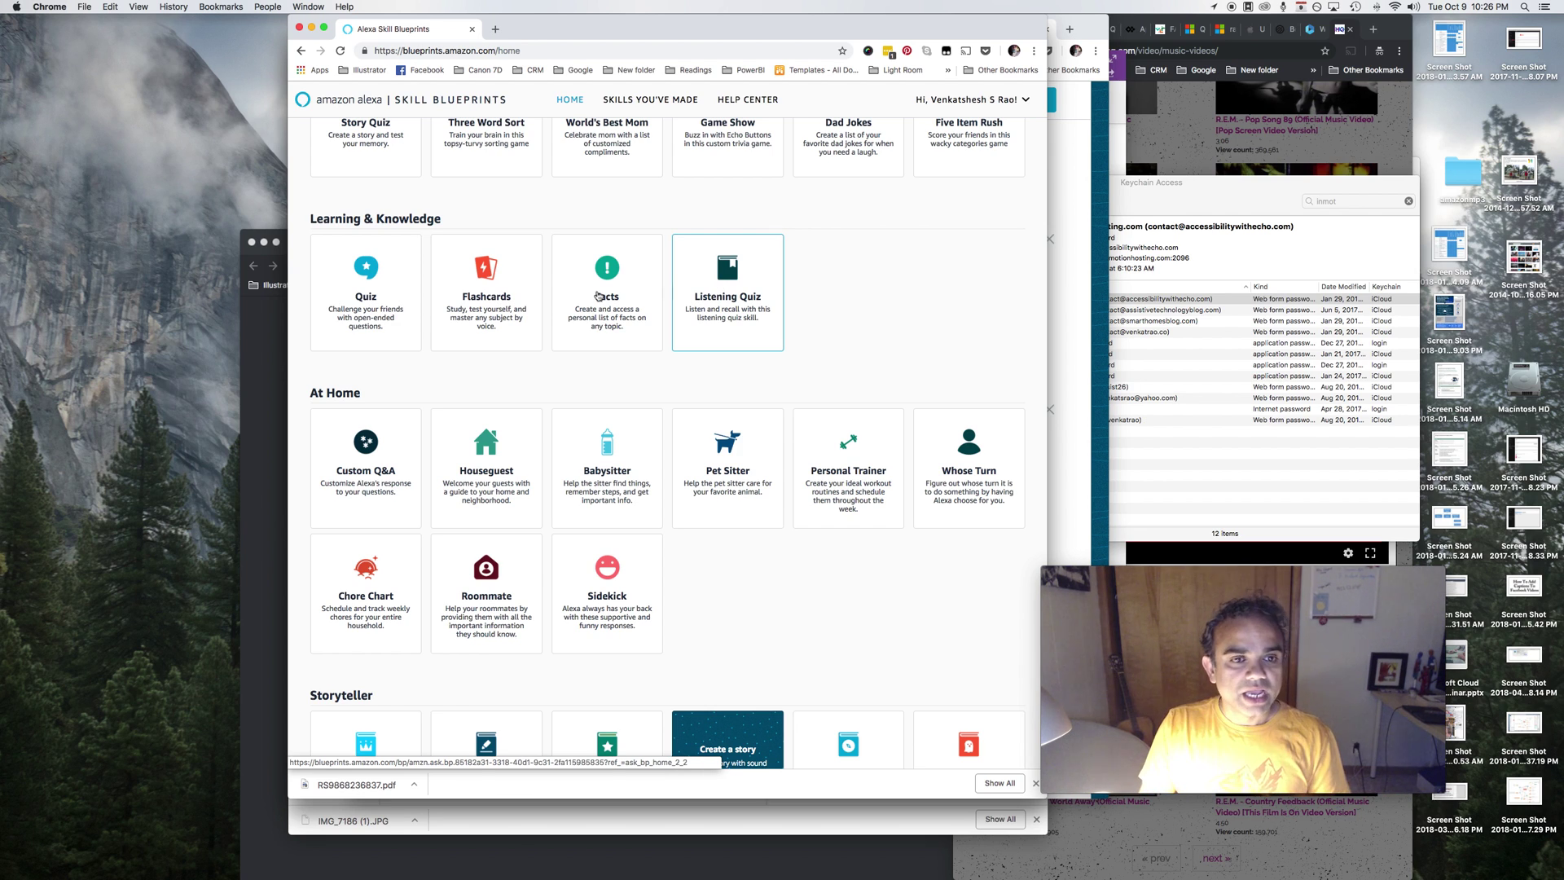
# Start a custom Flashcards skill and delete the Alabama, Arizona and Arkansas sample cards.
pyautogui.click(496, 302)
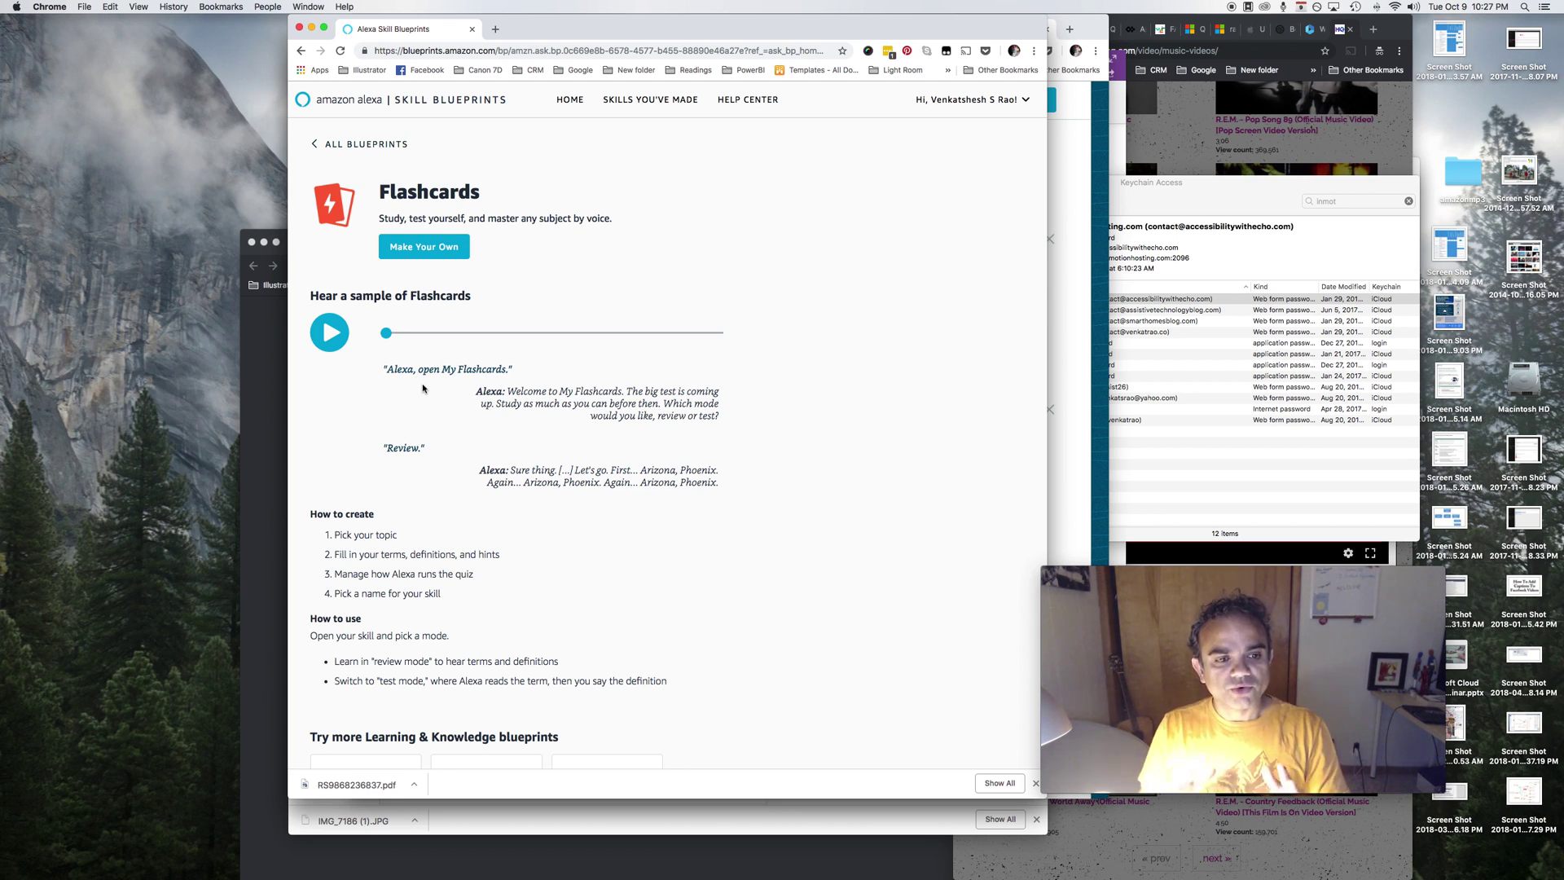
pyautogui.click(412, 248)
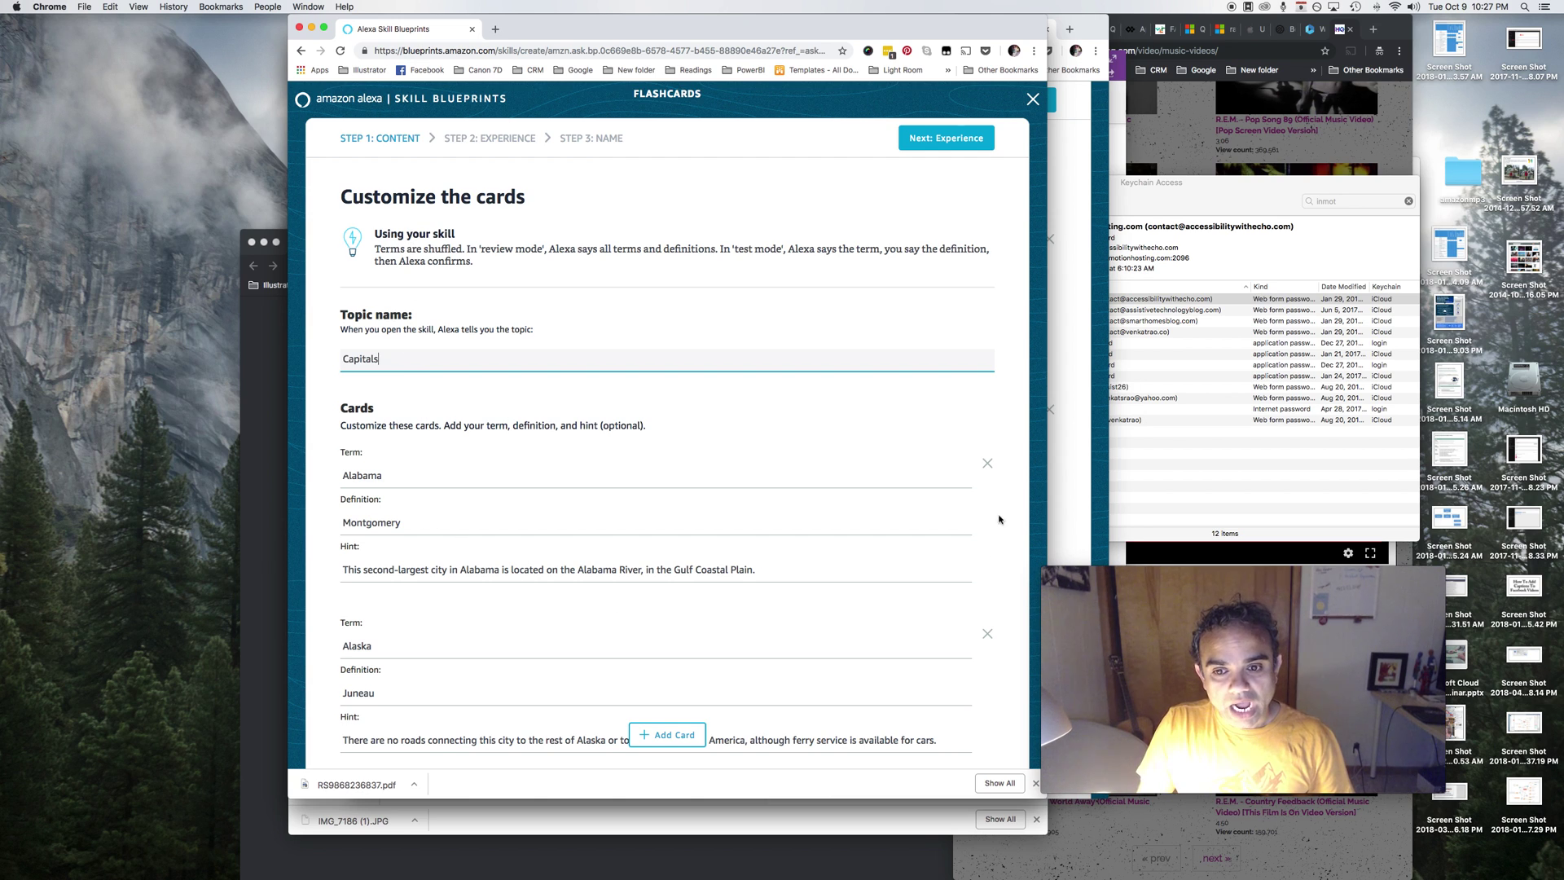
pyautogui.click(987, 463)
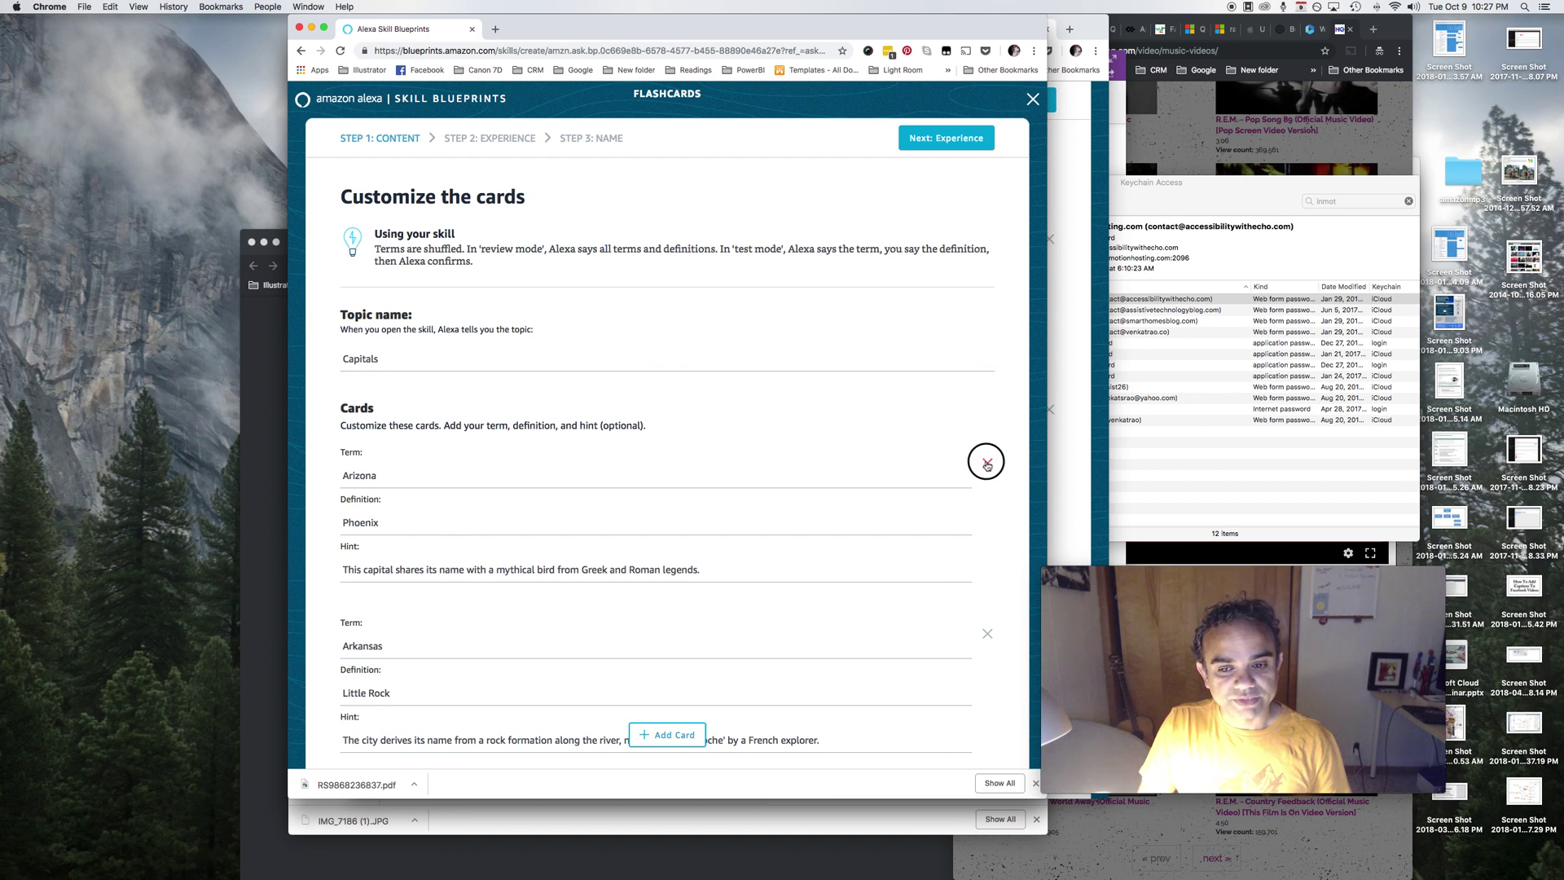
pyautogui.click(986, 462)
pyautogui.click(985, 462)
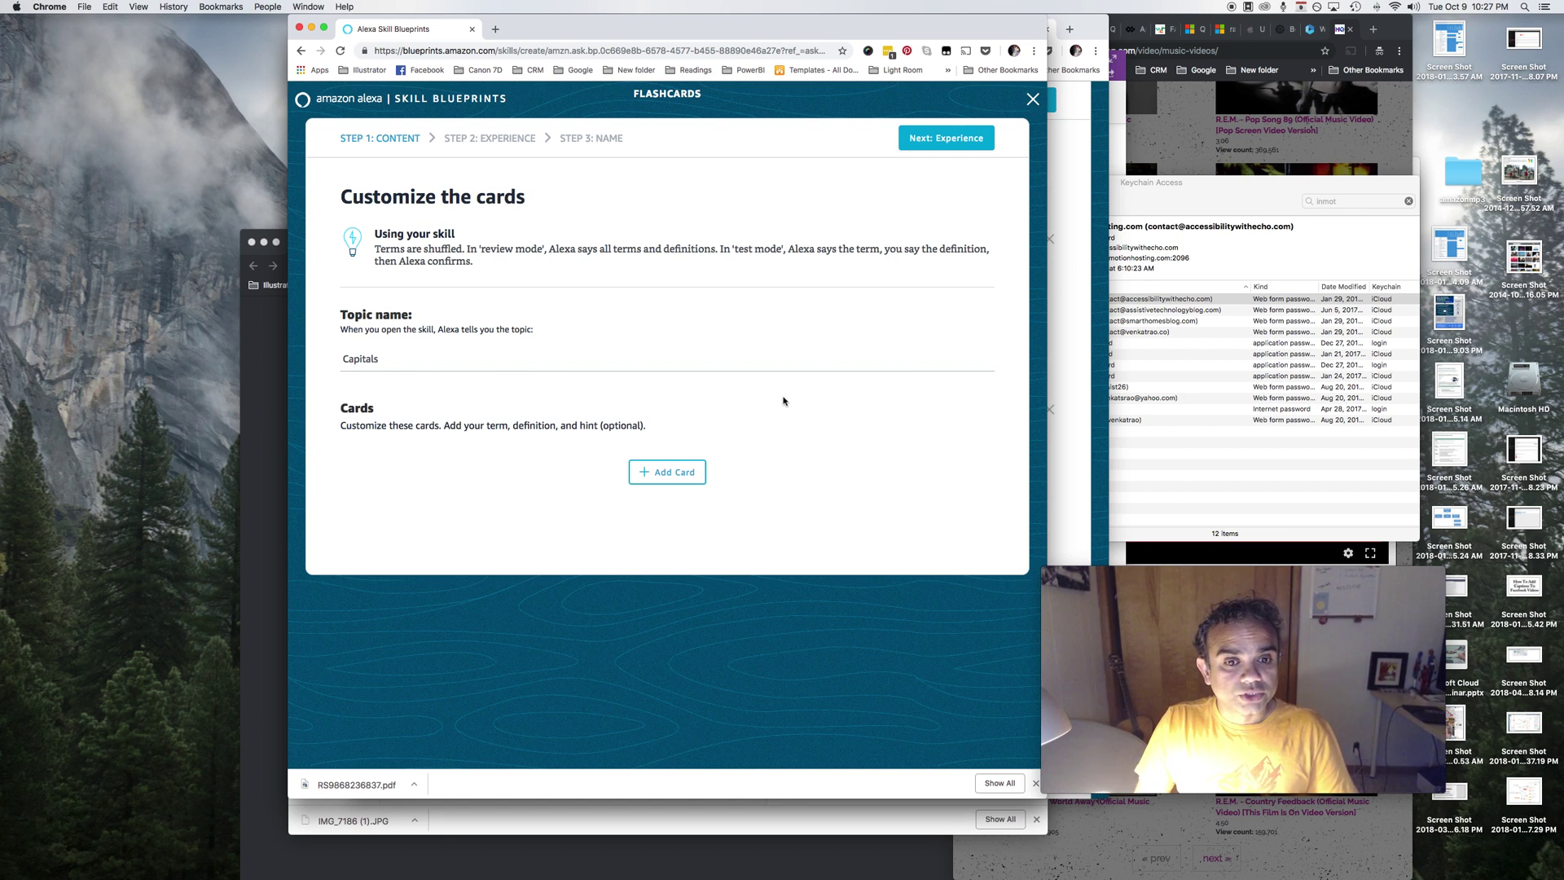
# Open Quizlet's Geometric angles study set in a new tab, then return to the skill editor.
pyautogui.click(495, 29)
pyautogui.write('quizlet')
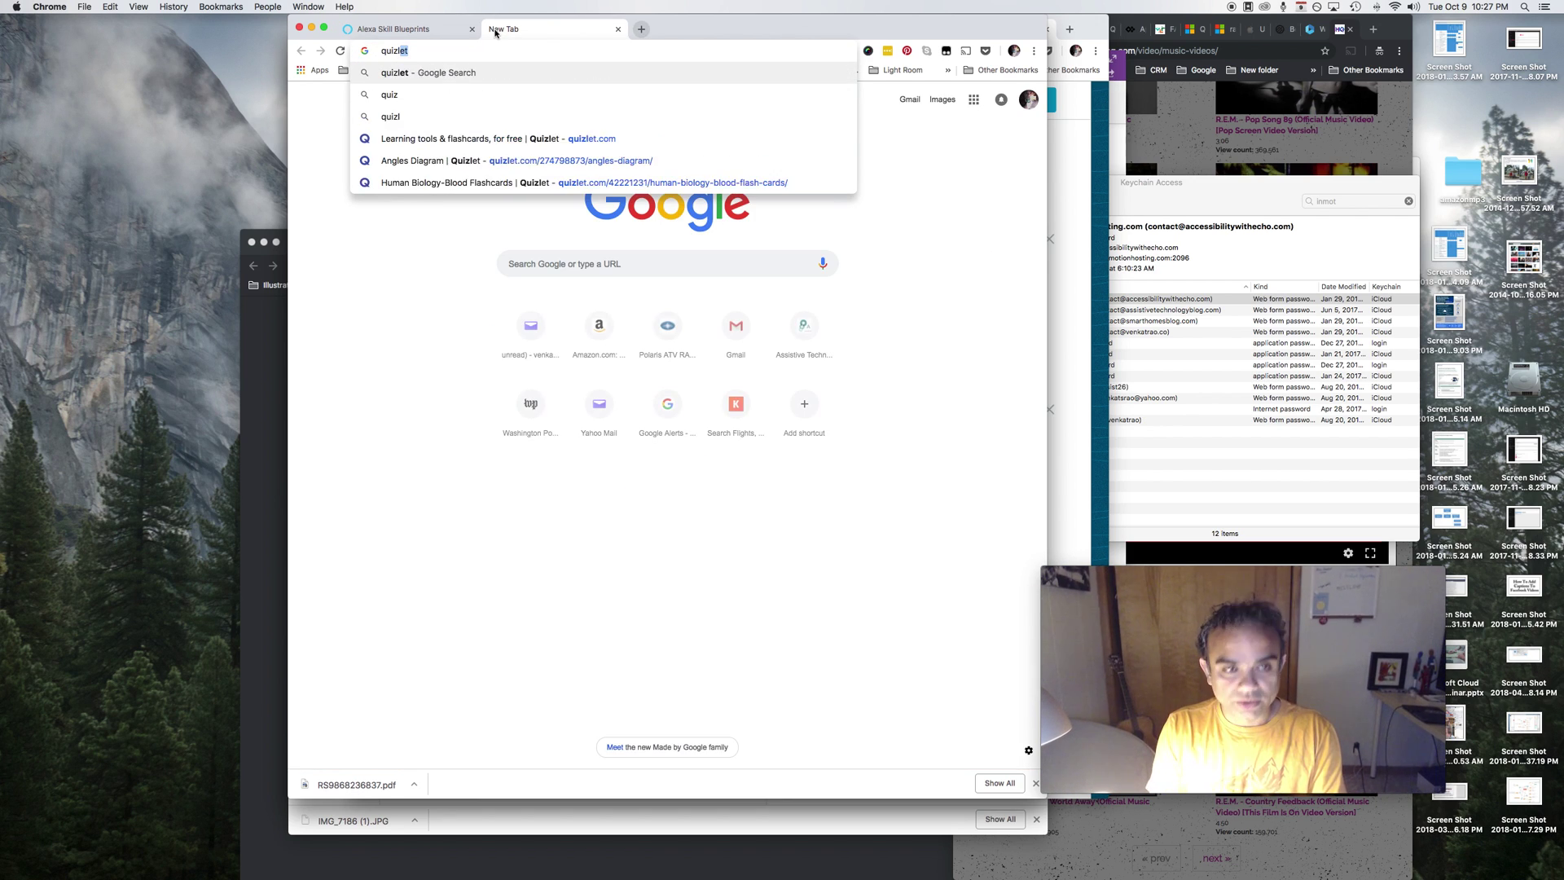
pyautogui.write('.com')
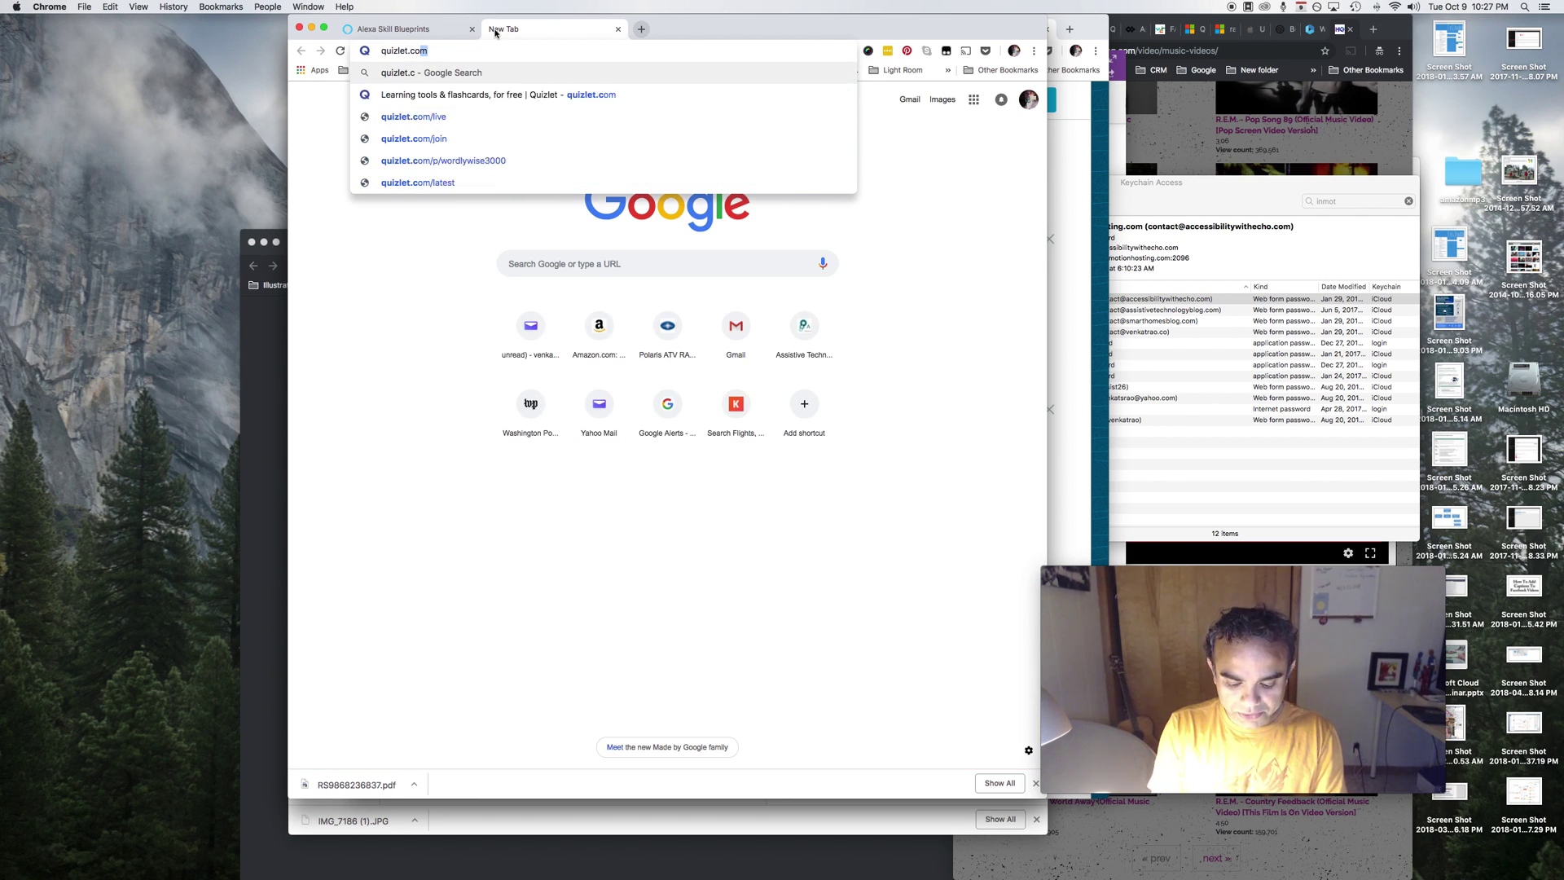
pyautogui.press('Return')
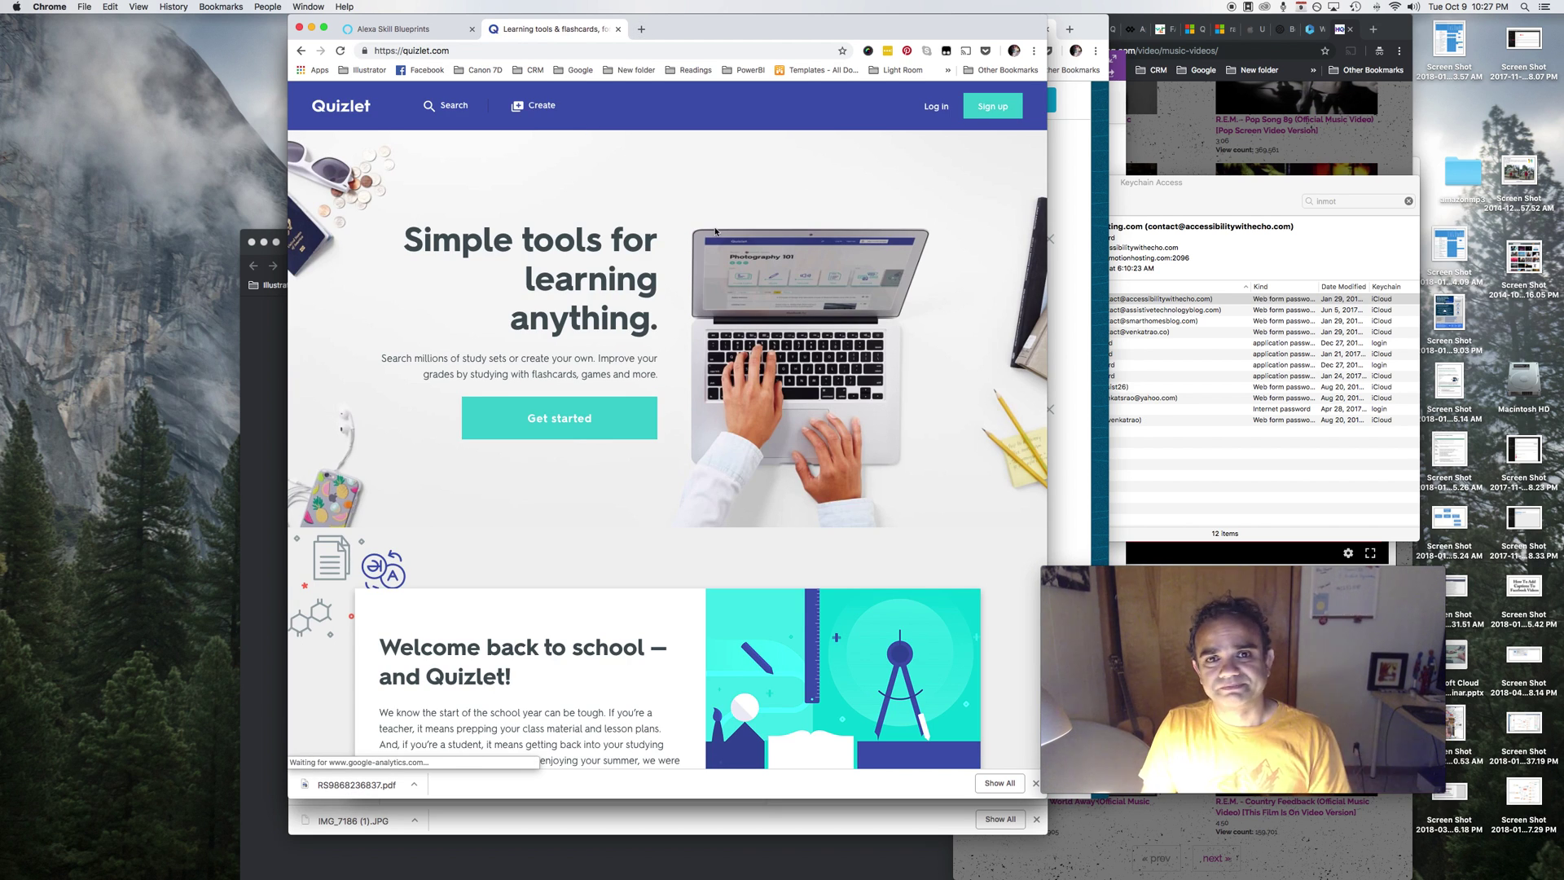
pyautogui.scroll(-15, 715, 231)
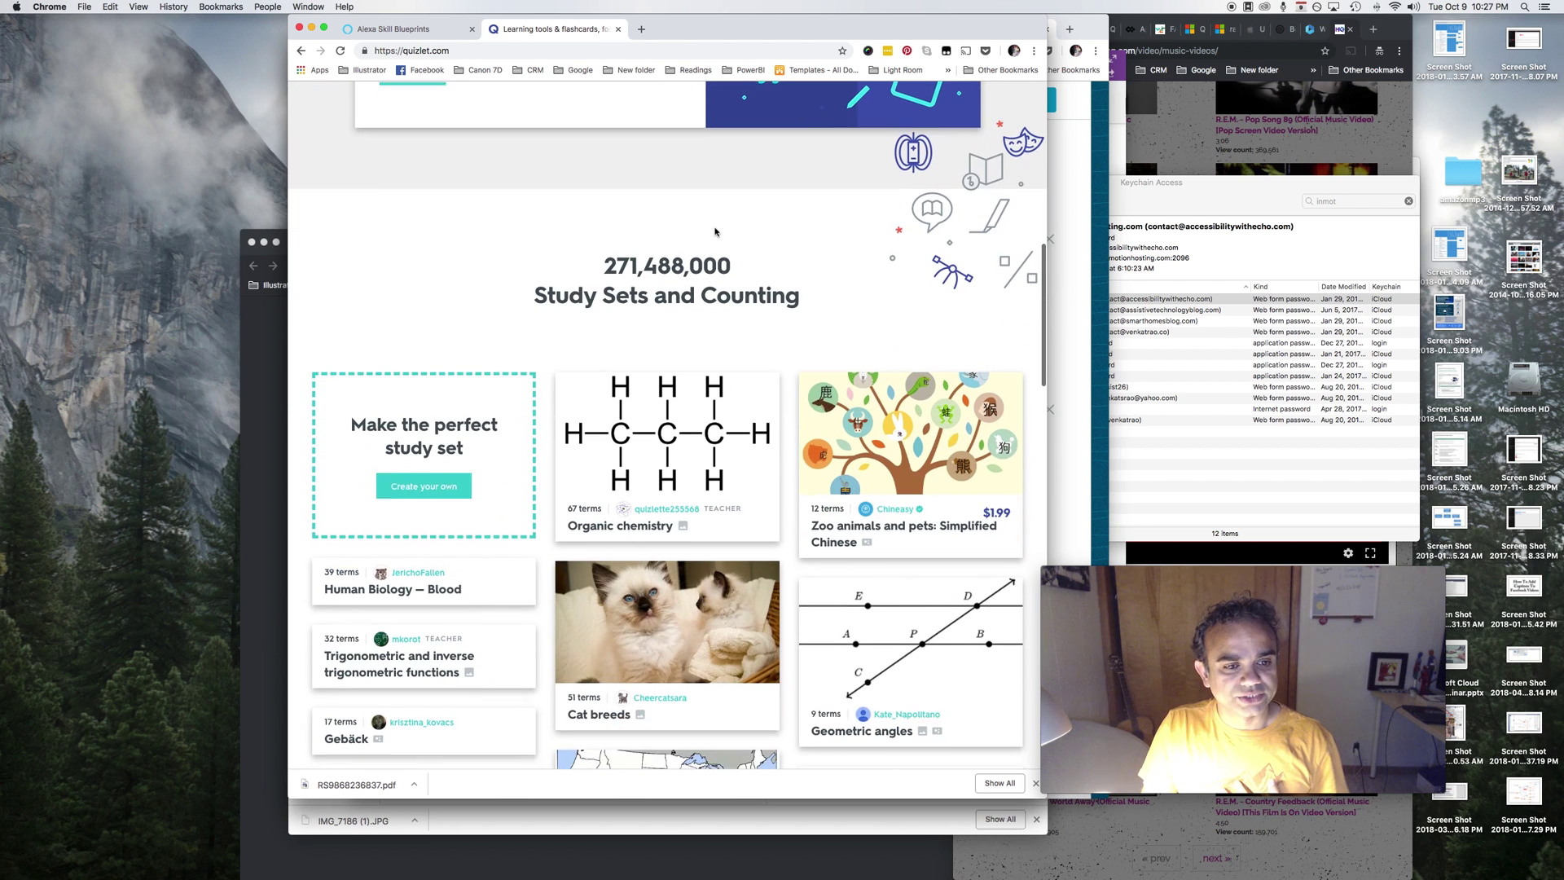
pyautogui.scroll(-5, 715, 232)
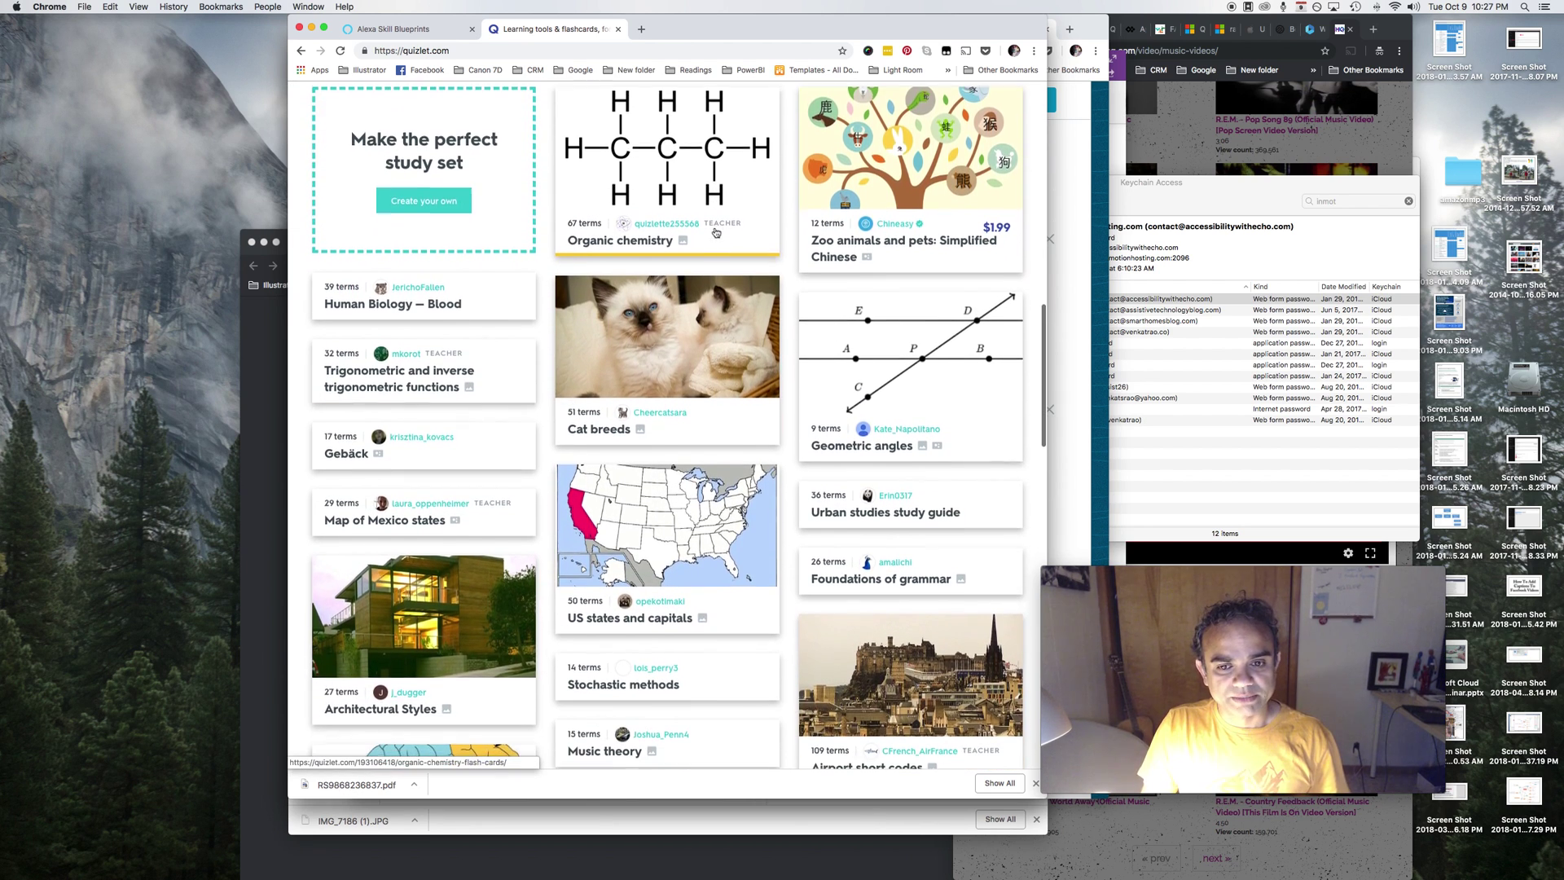
pyautogui.click(948, 398)
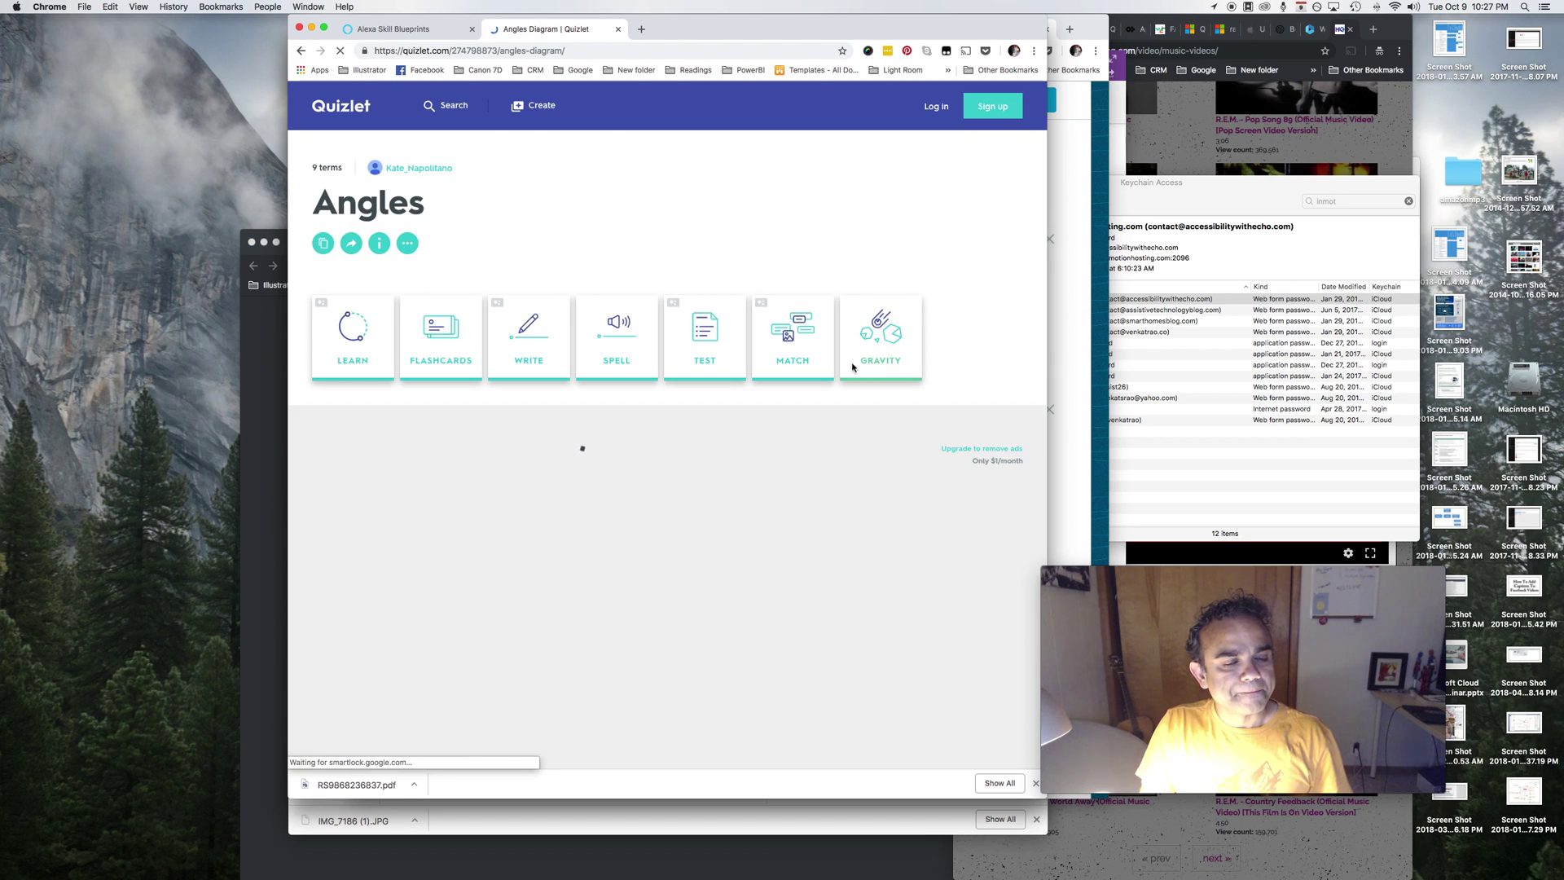
pyautogui.scroll(-10, 759, 259)
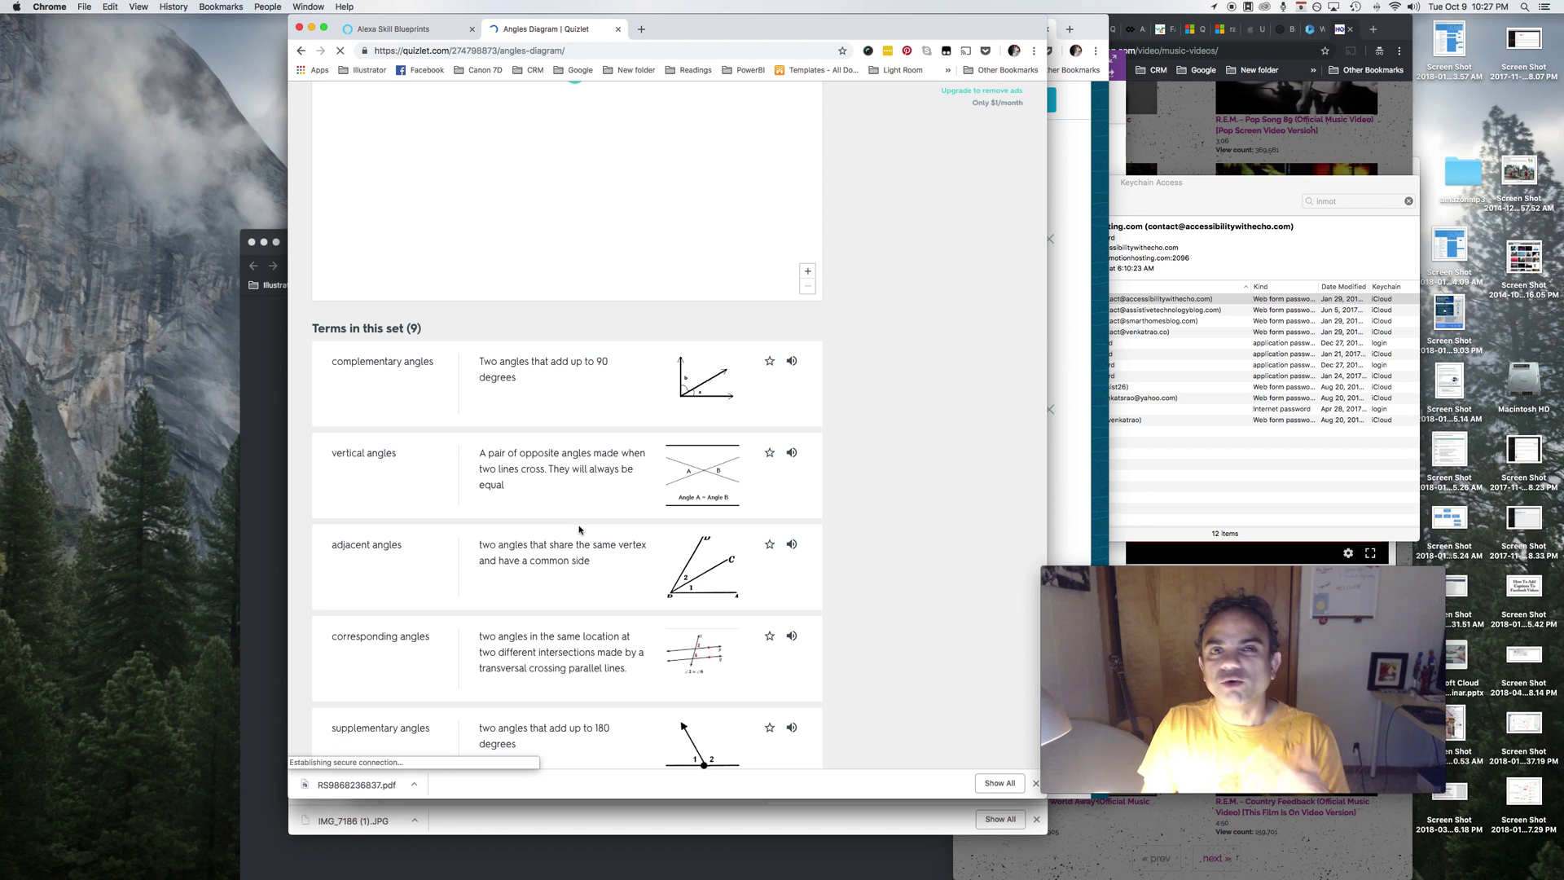
pyautogui.click(380, 31)
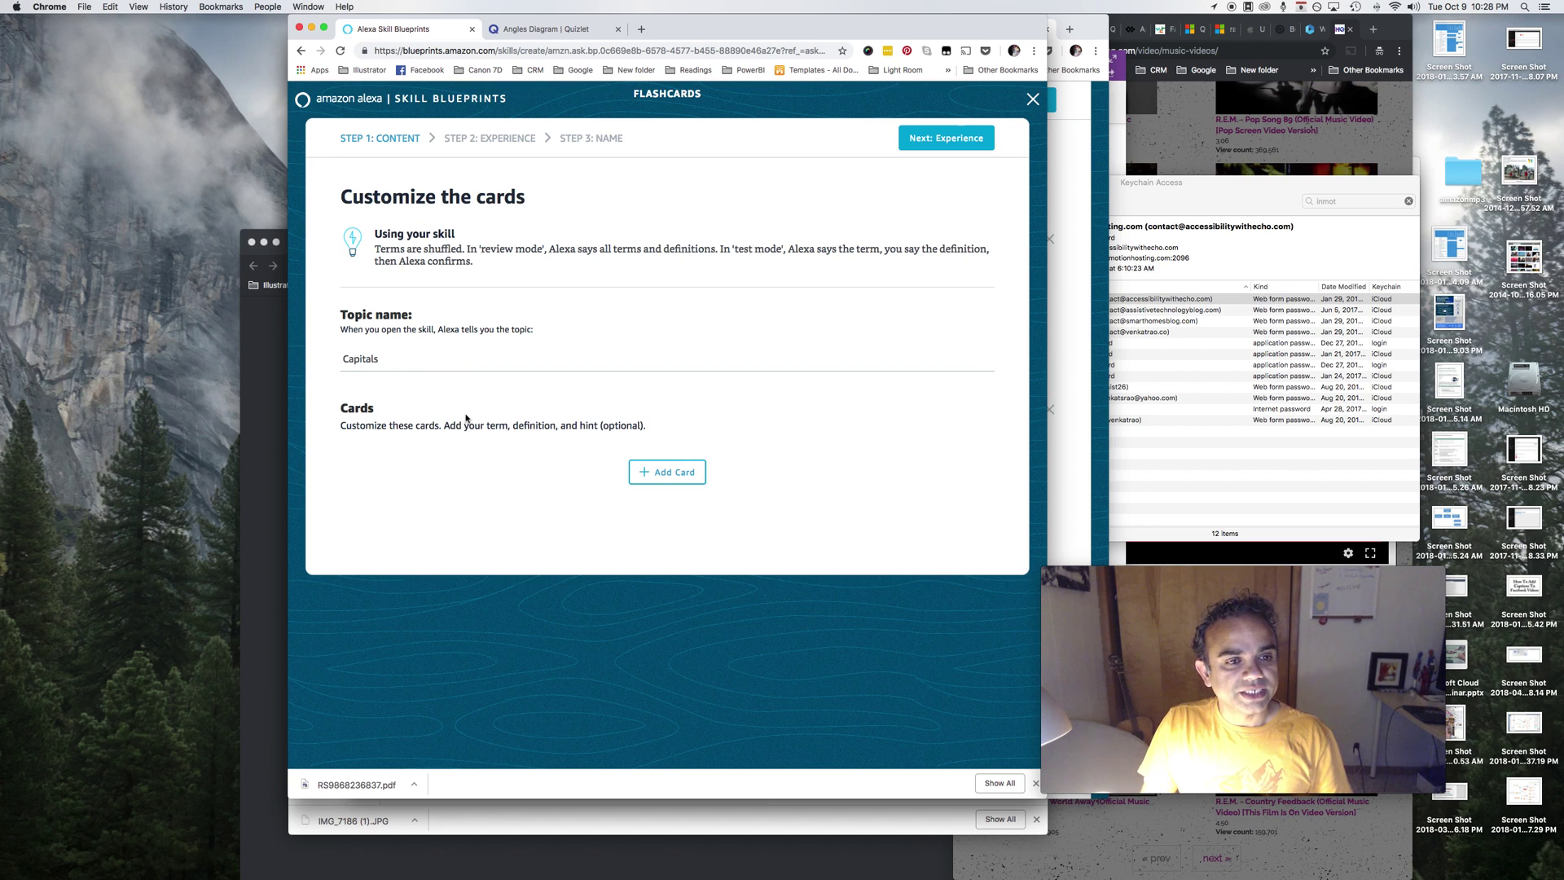
# Change the topic name from Capitals to Geometry and add an empty card.
pyautogui.click(392, 357)
pyautogui.moveTo(392, 357); pyautogui.dragTo(330, 357)
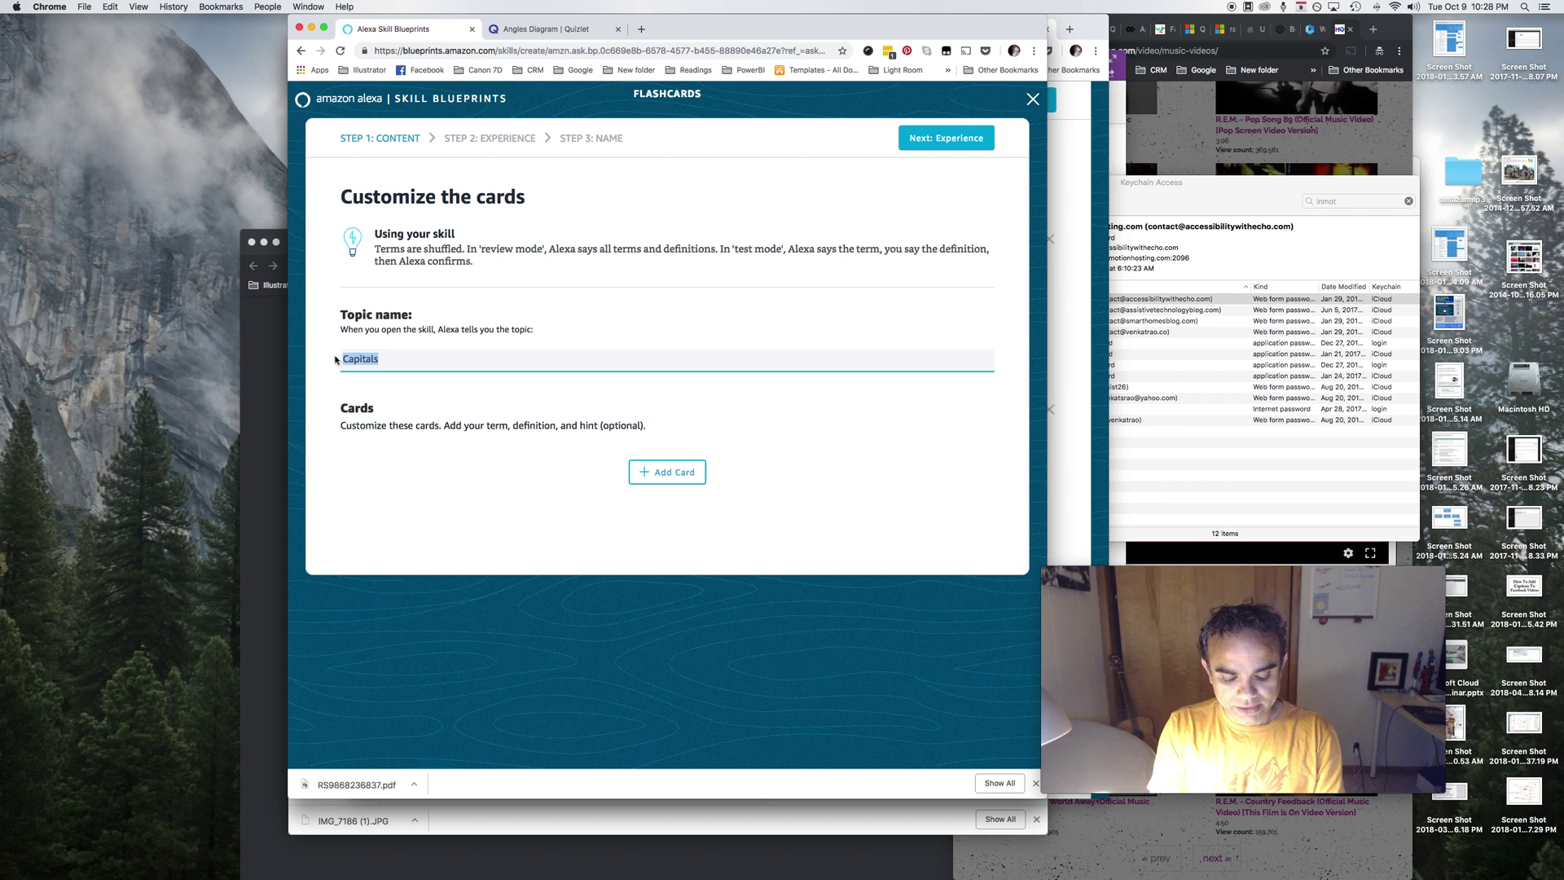
pyautogui.write('Geometry')
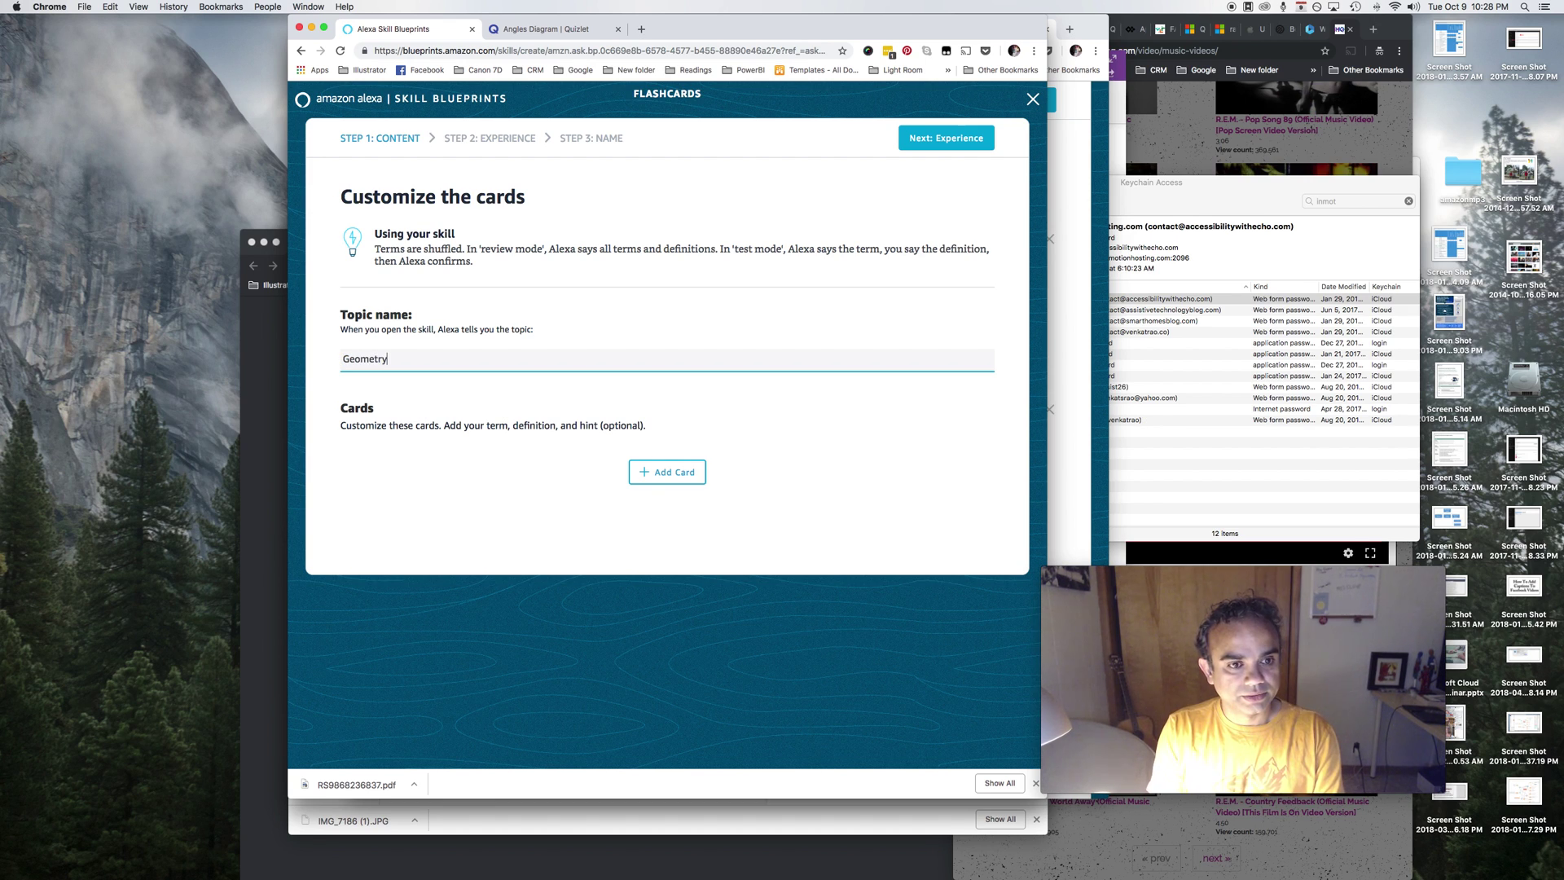
pyautogui.click(667, 472)
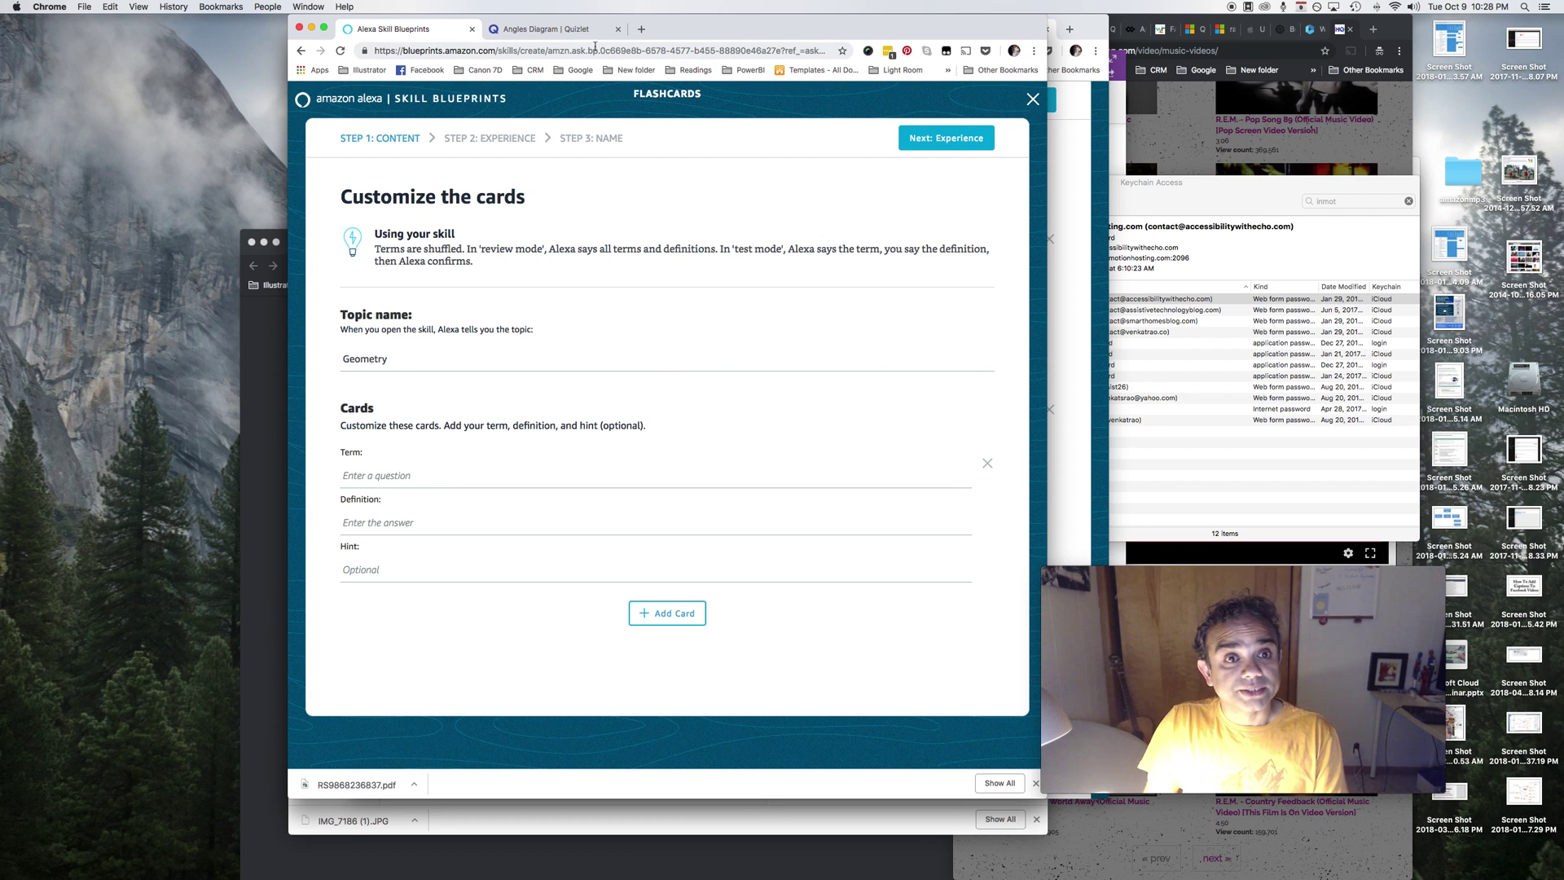
# Fill the first card with 'complementary angles' and its definition copied from Quizlet.
pyautogui.click(541, 29)
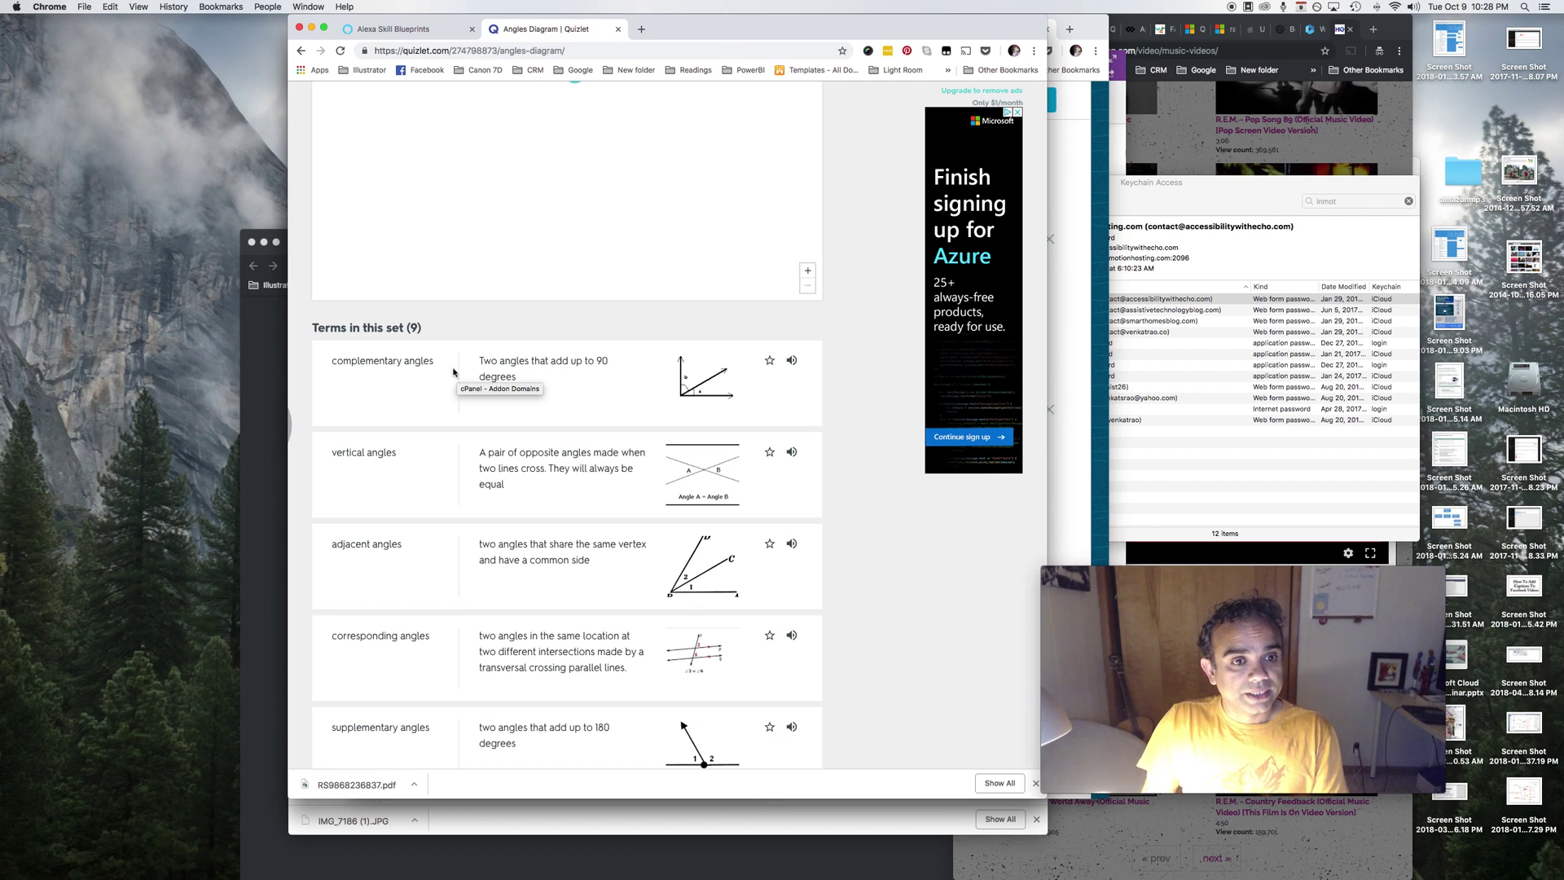
pyautogui.moveTo(434, 361); pyautogui.dragTo(334, 362)
pyautogui.press('super+c')
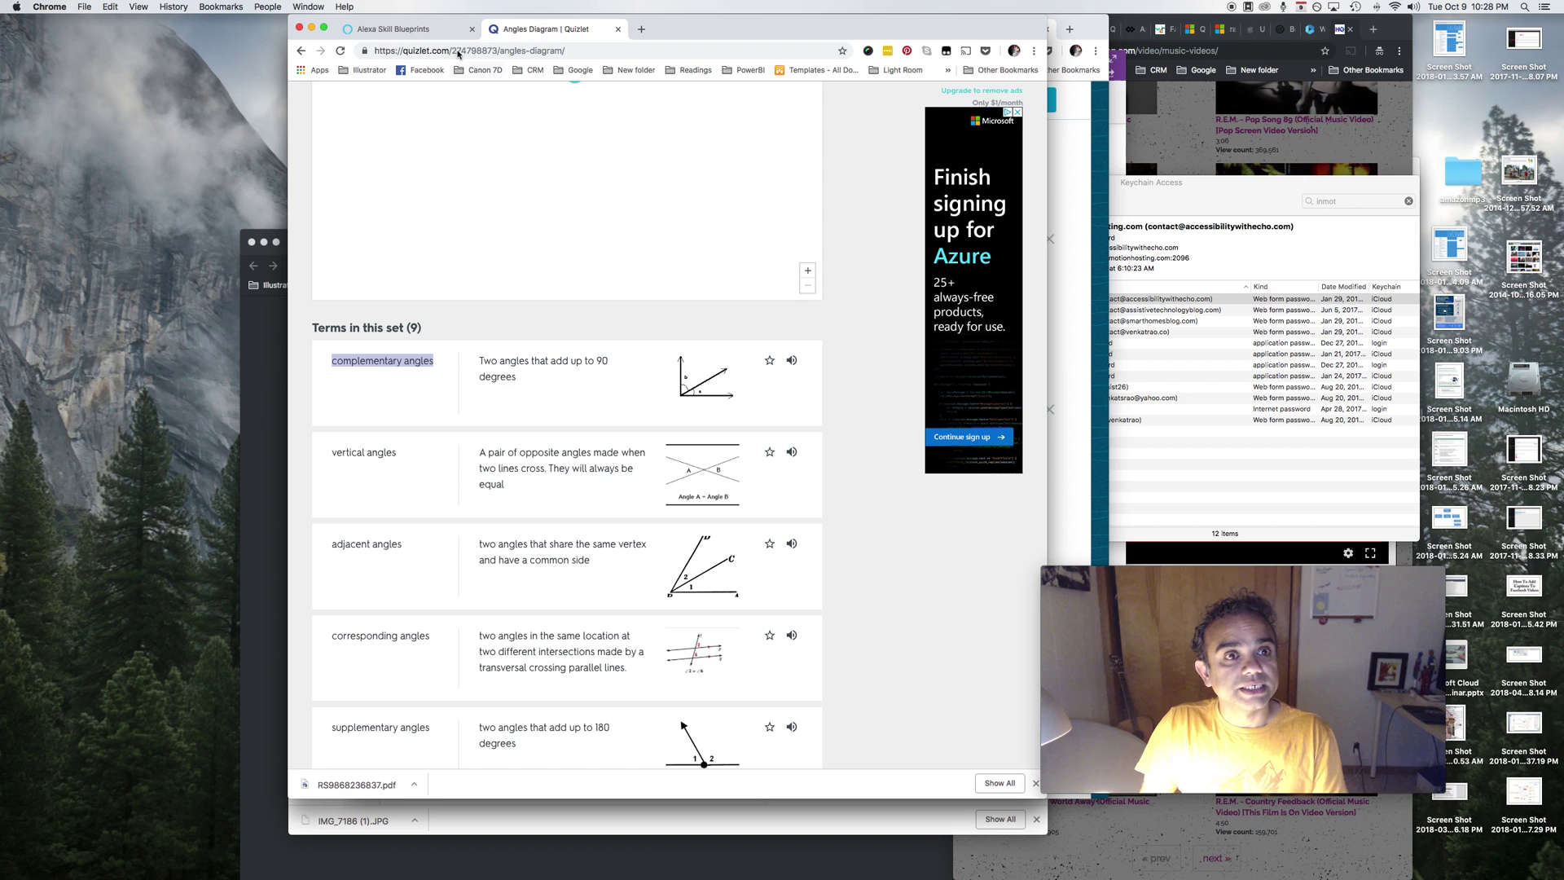
pyautogui.click(395, 29)
pyautogui.click(490, 476)
pyautogui.press('super+v')
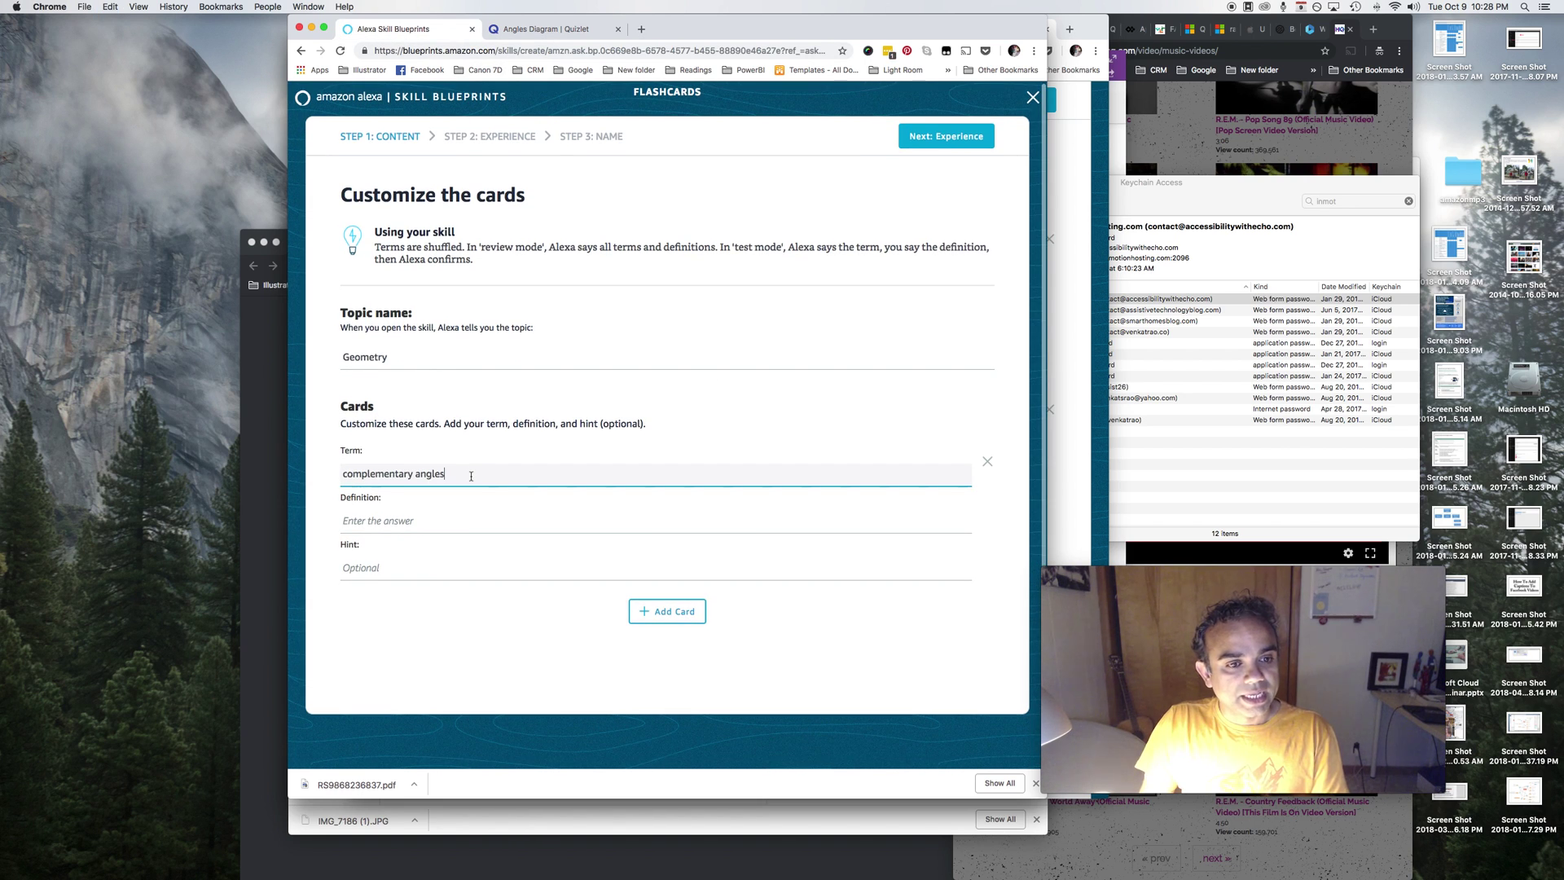
pyautogui.click(546, 32)
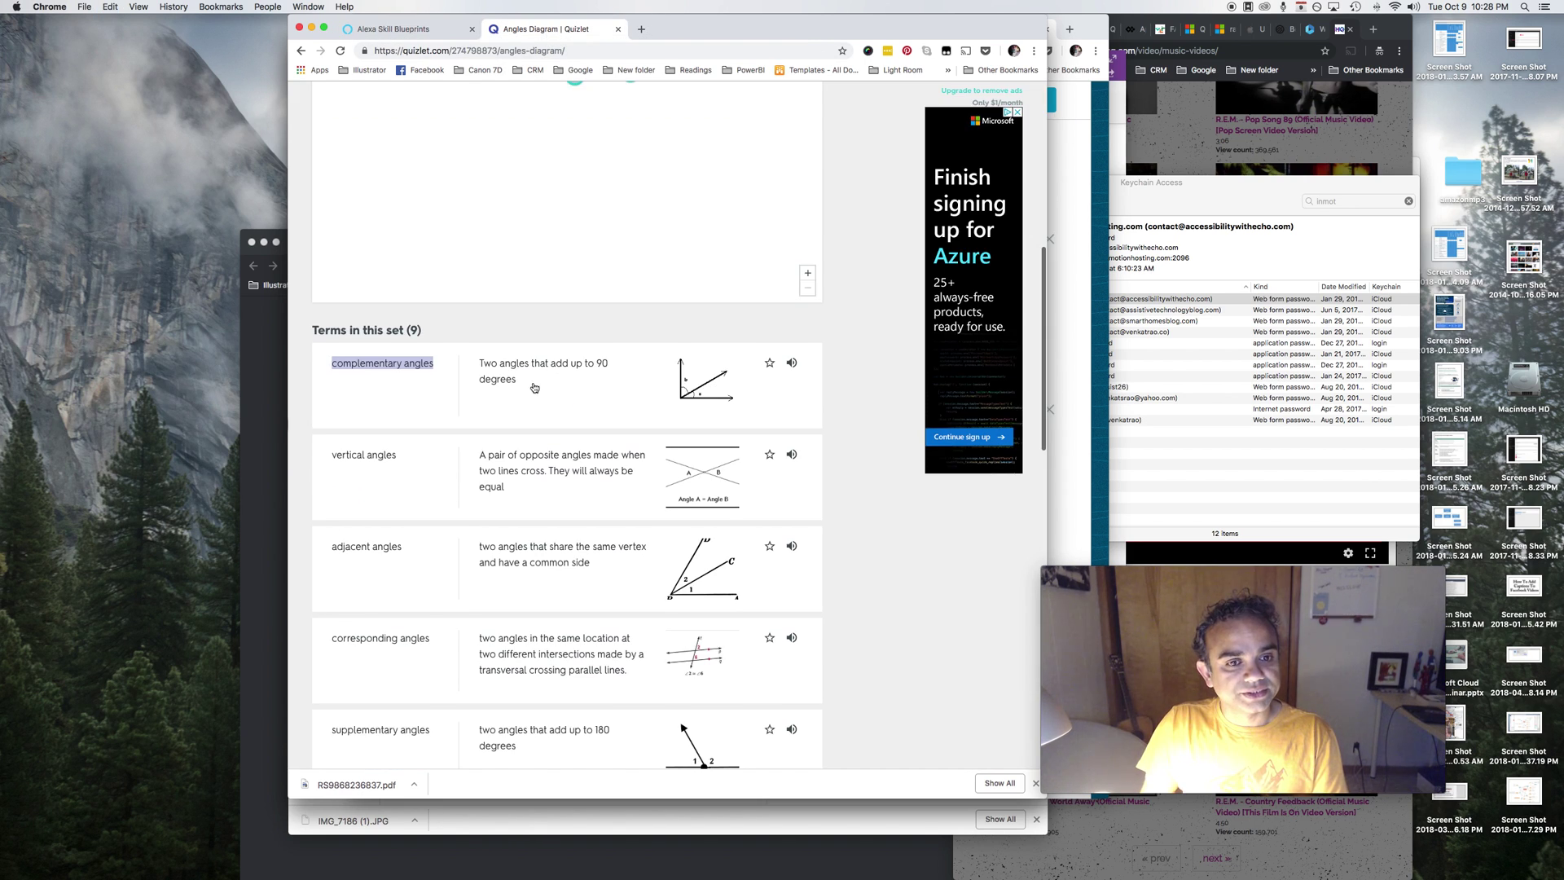
pyautogui.moveTo(520, 382); pyautogui.dragTo(479, 371)
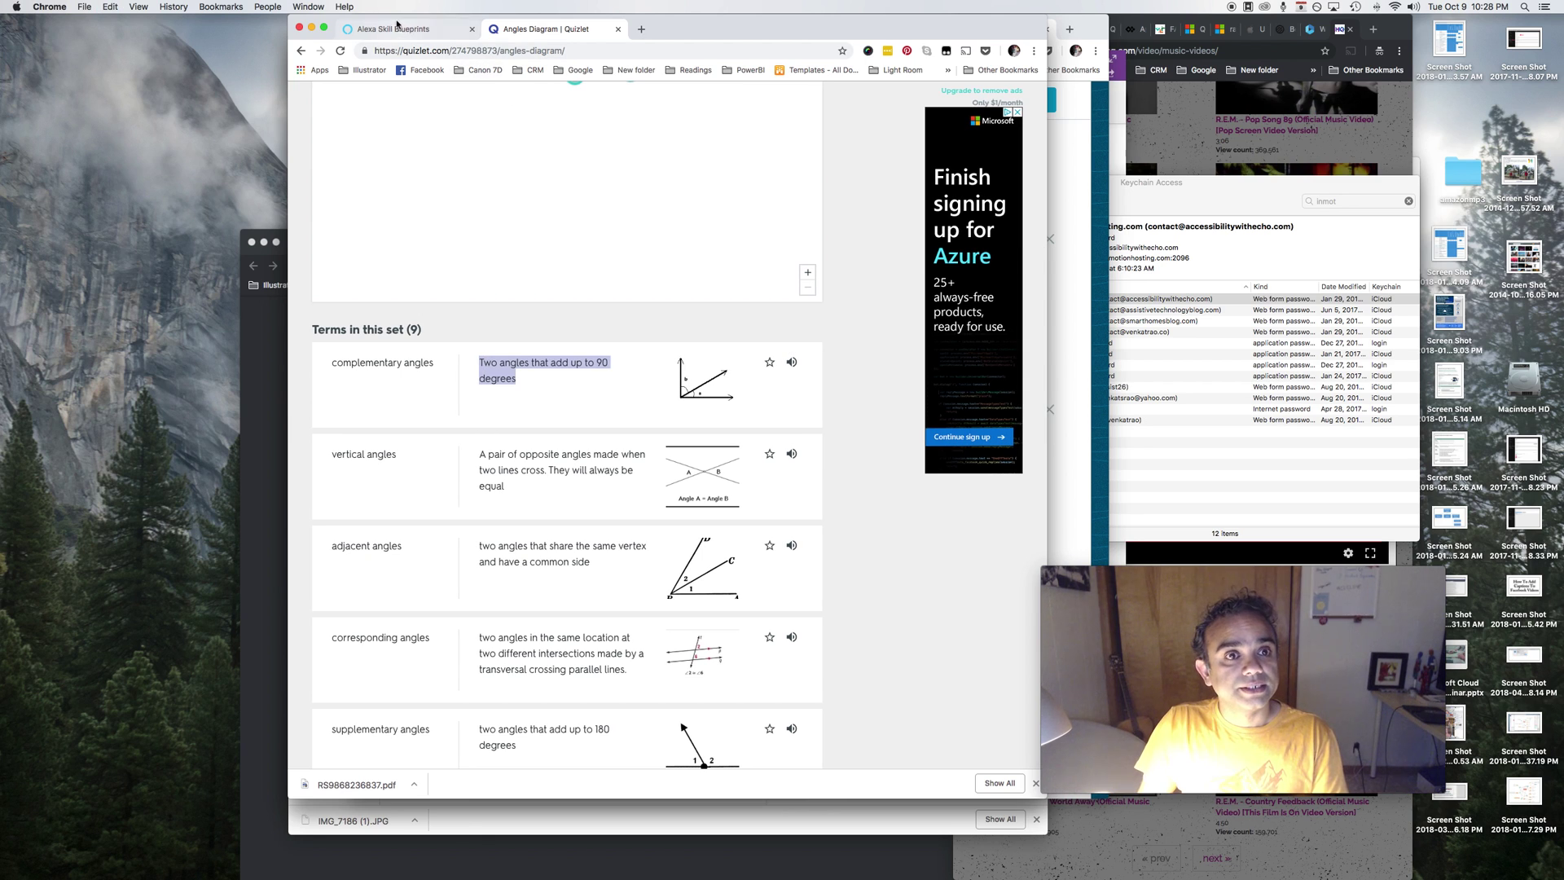
pyautogui.click(395, 28)
pyautogui.click(447, 523)
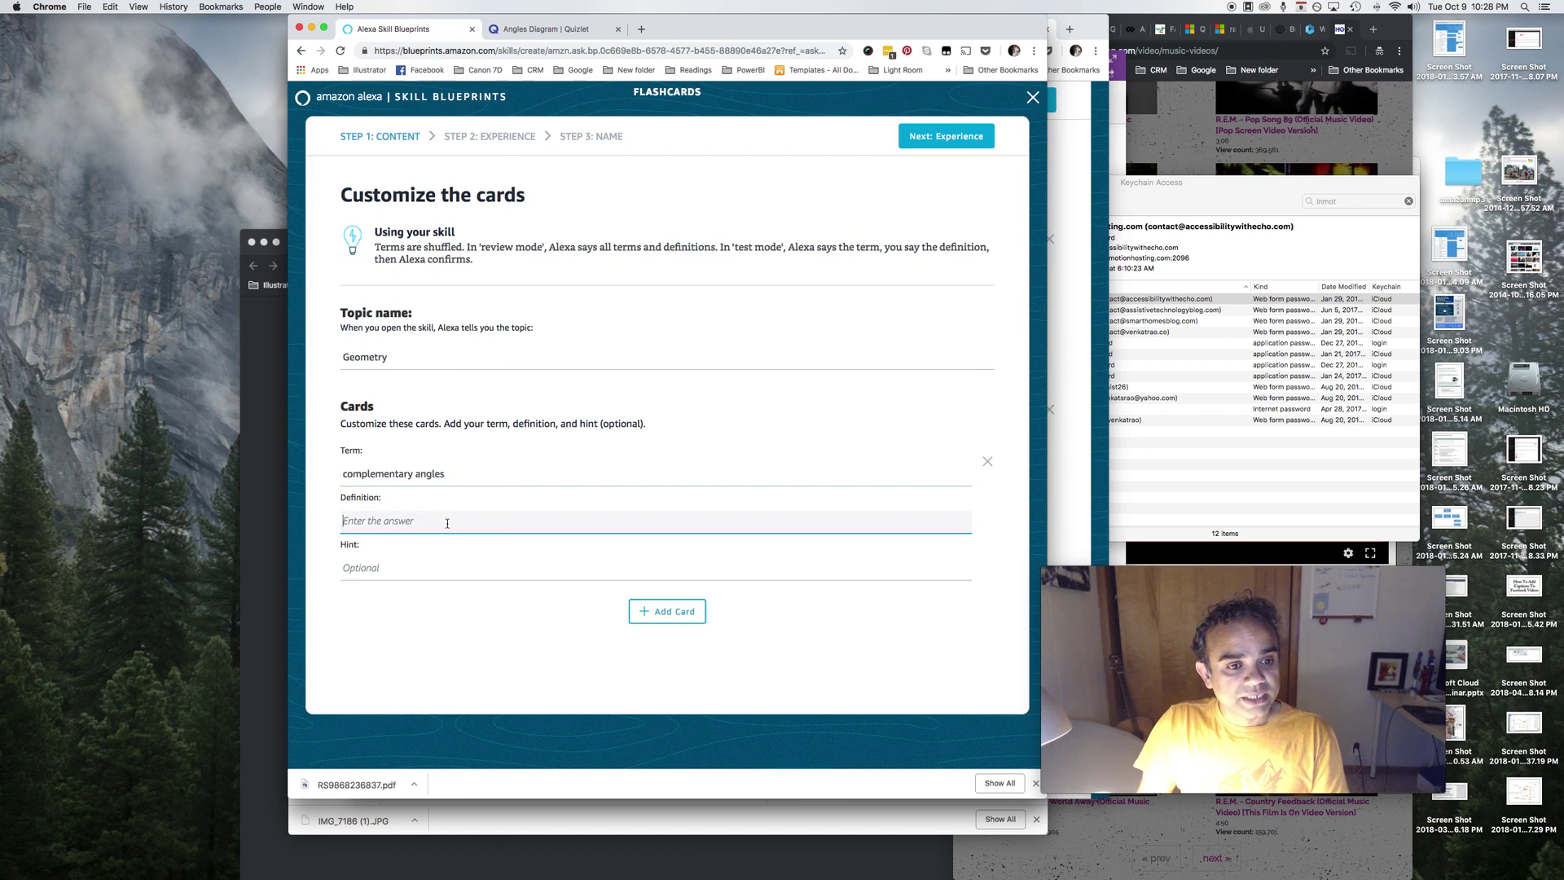
pyautogui.press('super+v')
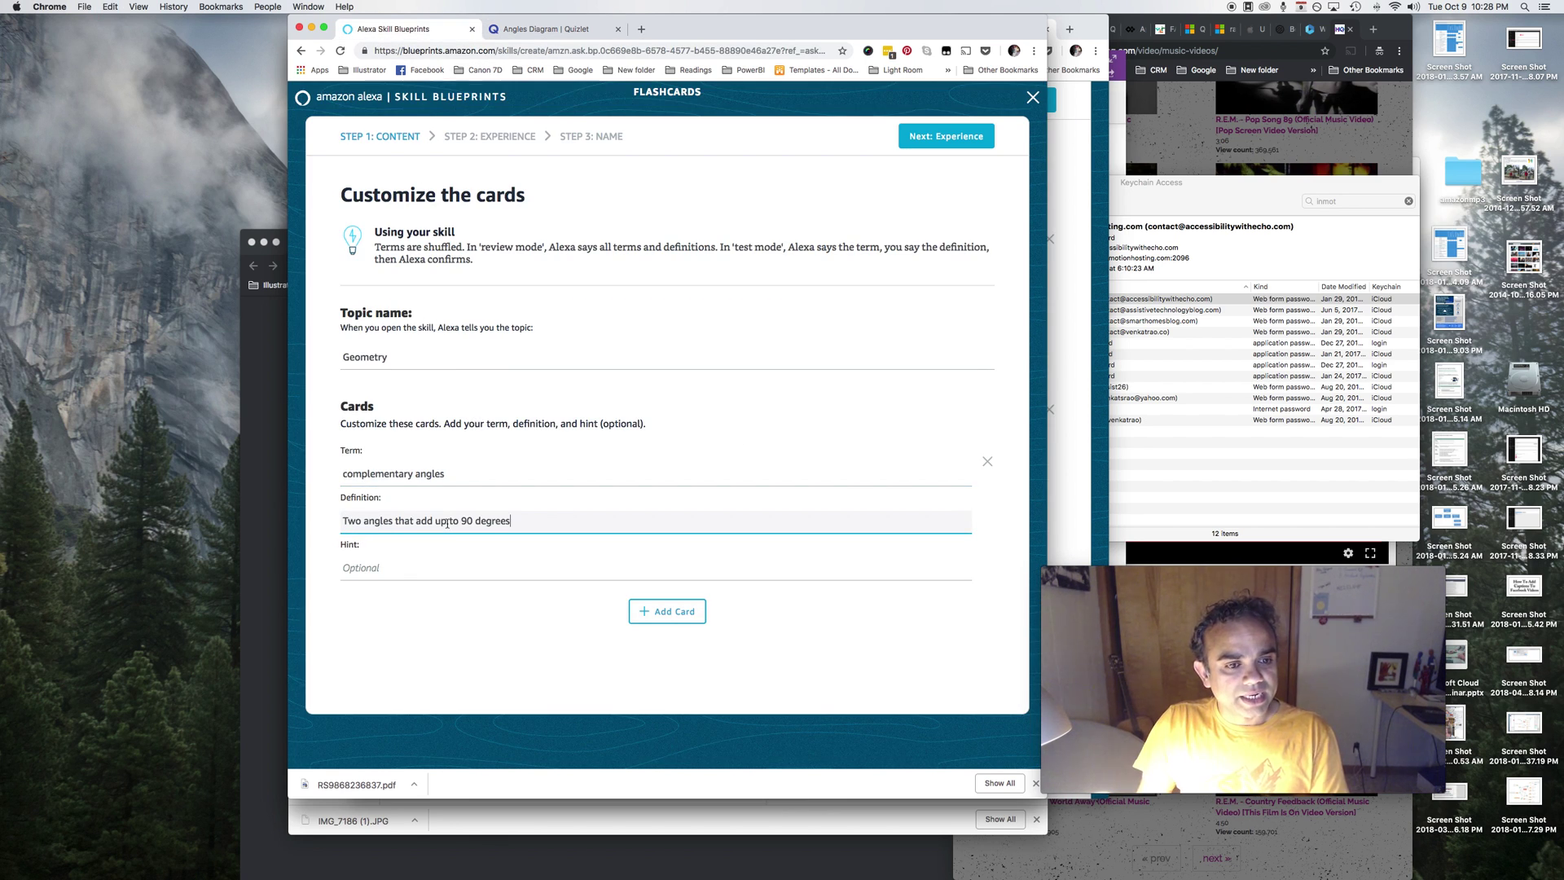
# Add a second card with the term 'adjacent angles' copied from Quizlet.
pyautogui.click(659, 613)
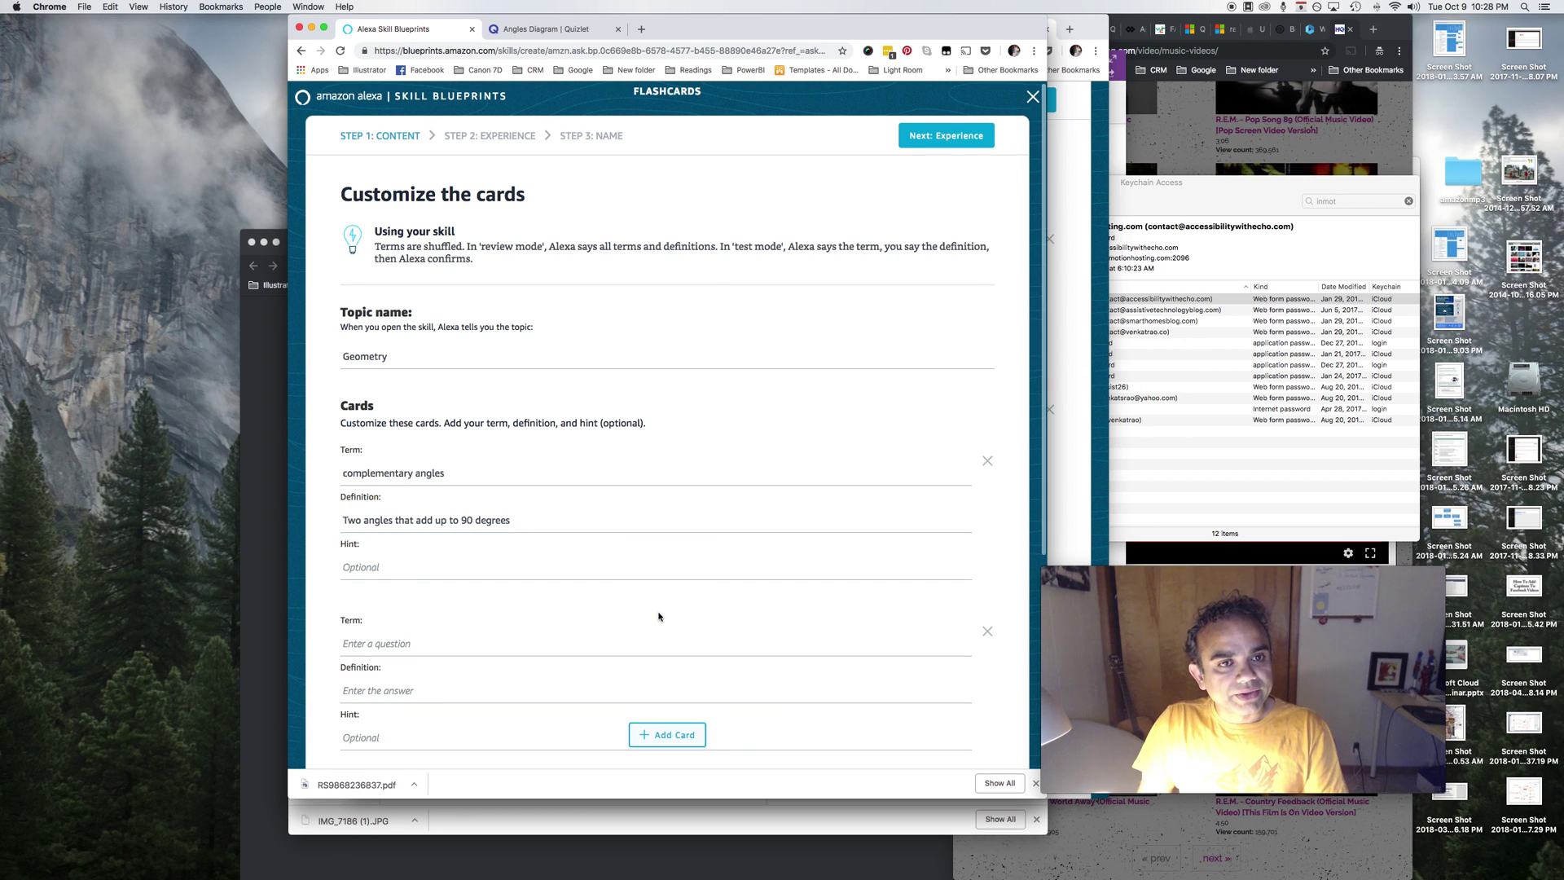
pyautogui.scroll(-2, 594, 346)
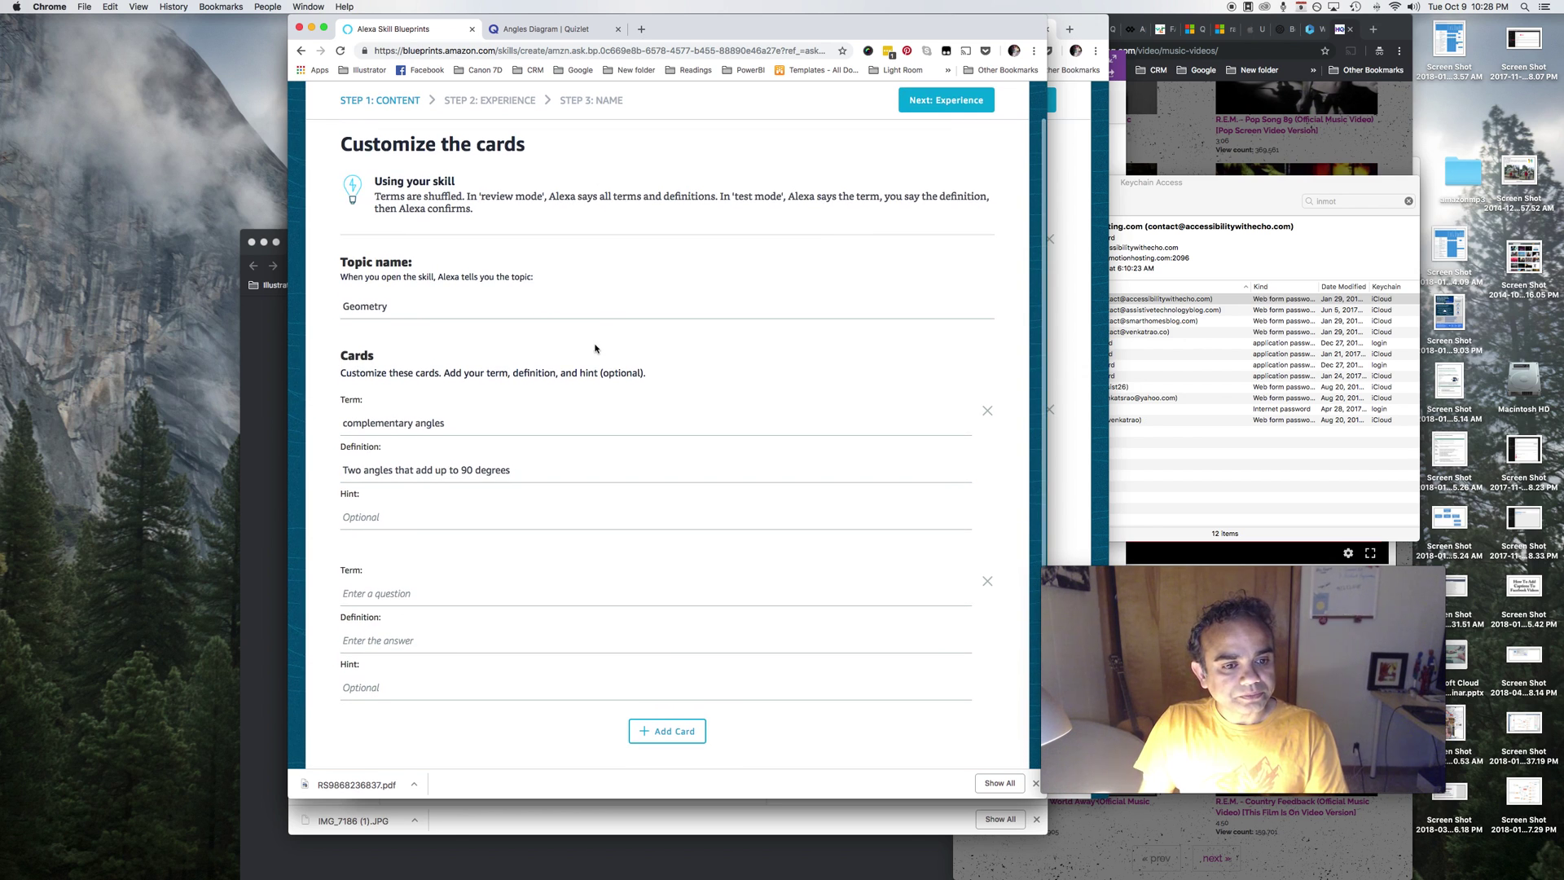
pyautogui.click(533, 29)
pyautogui.scroll(-1, 389, 498)
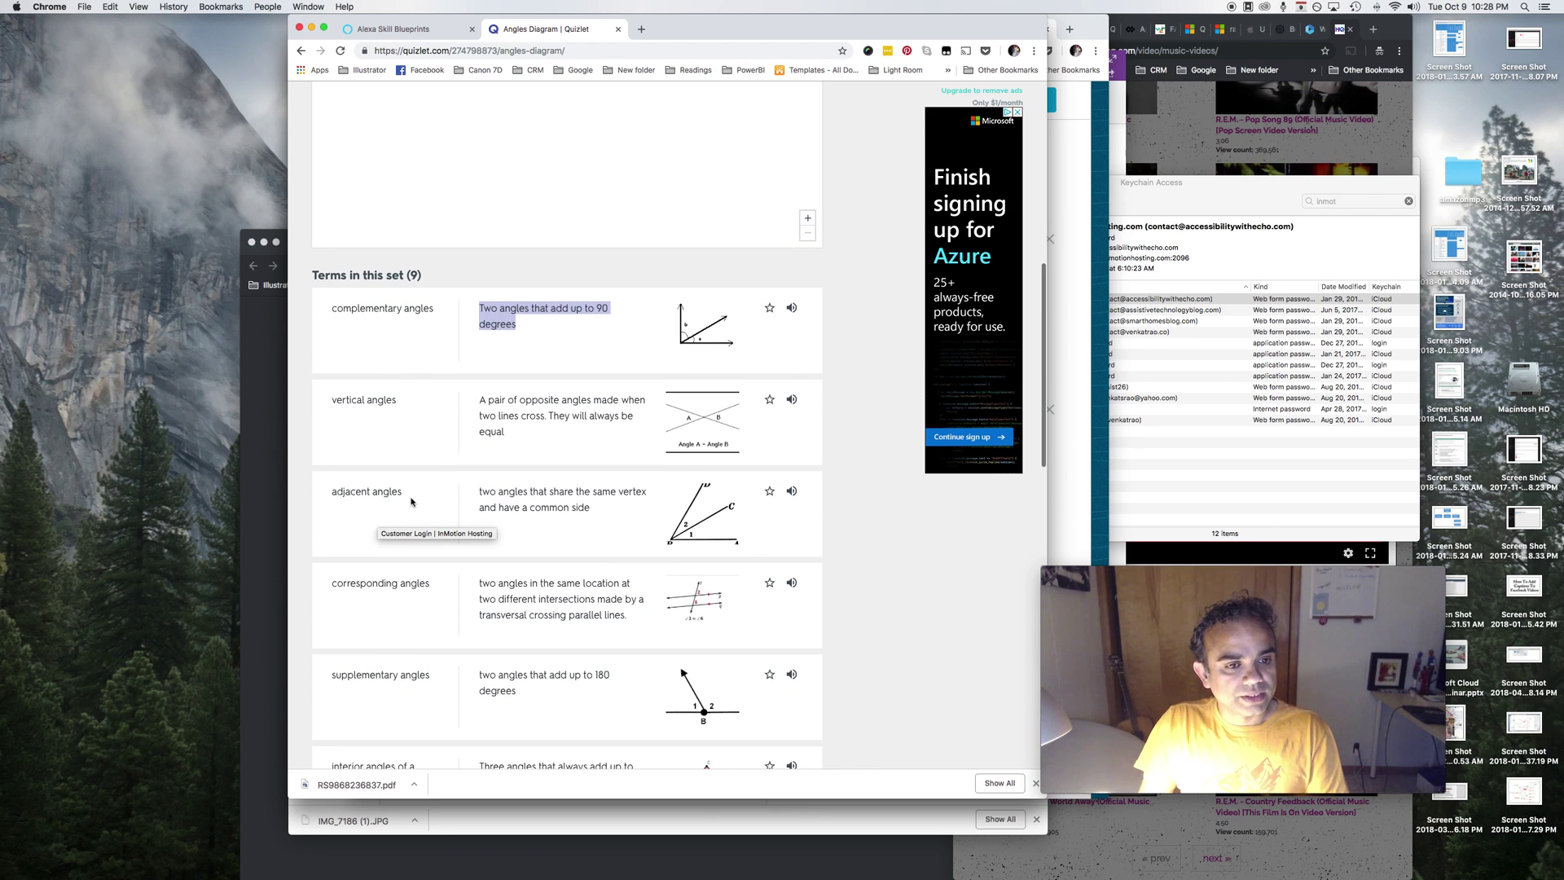
pyautogui.moveTo(404, 495); pyautogui.dragTo(313, 491)
pyautogui.press('super+c')
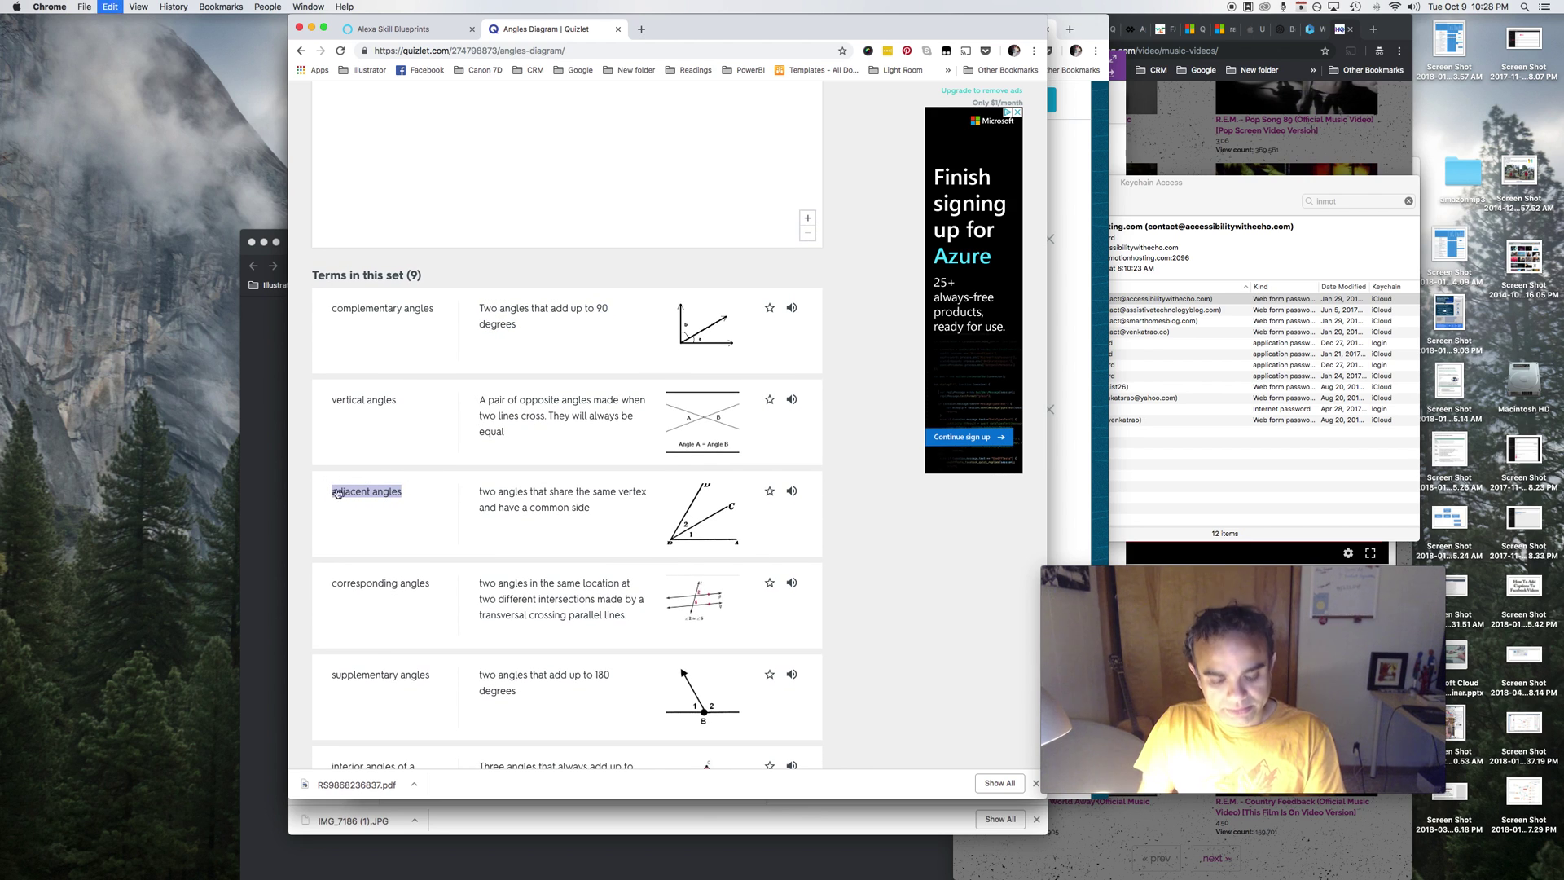
pyautogui.click(393, 29)
pyautogui.click(396, 599)
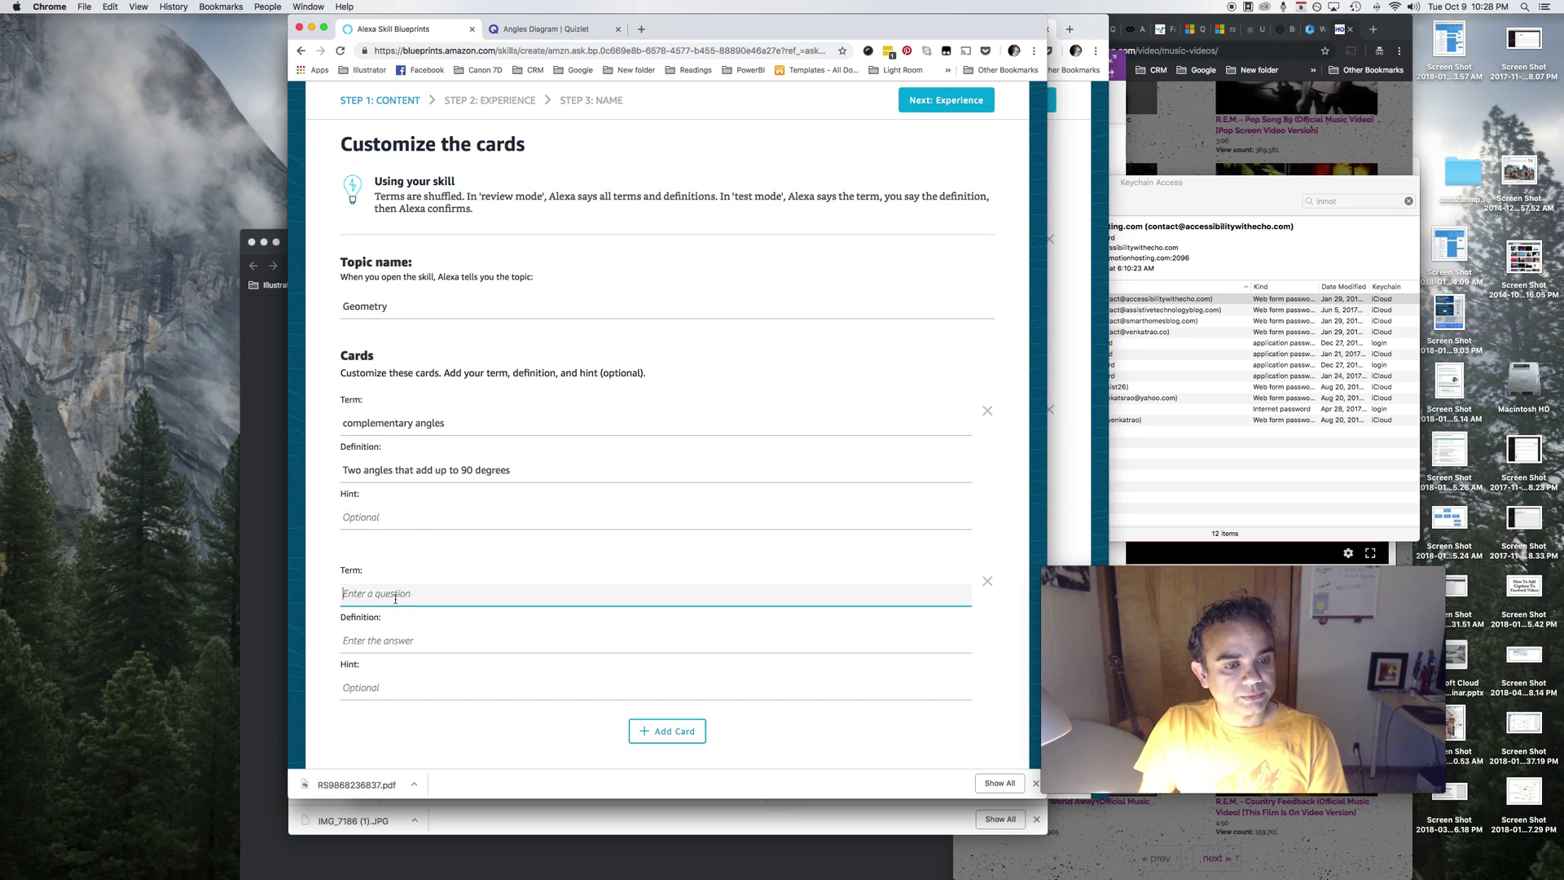
pyautogui.press('super+v')
# Paste the Quizlet definition of adjacent angles into the second card.
pyautogui.click(537, 29)
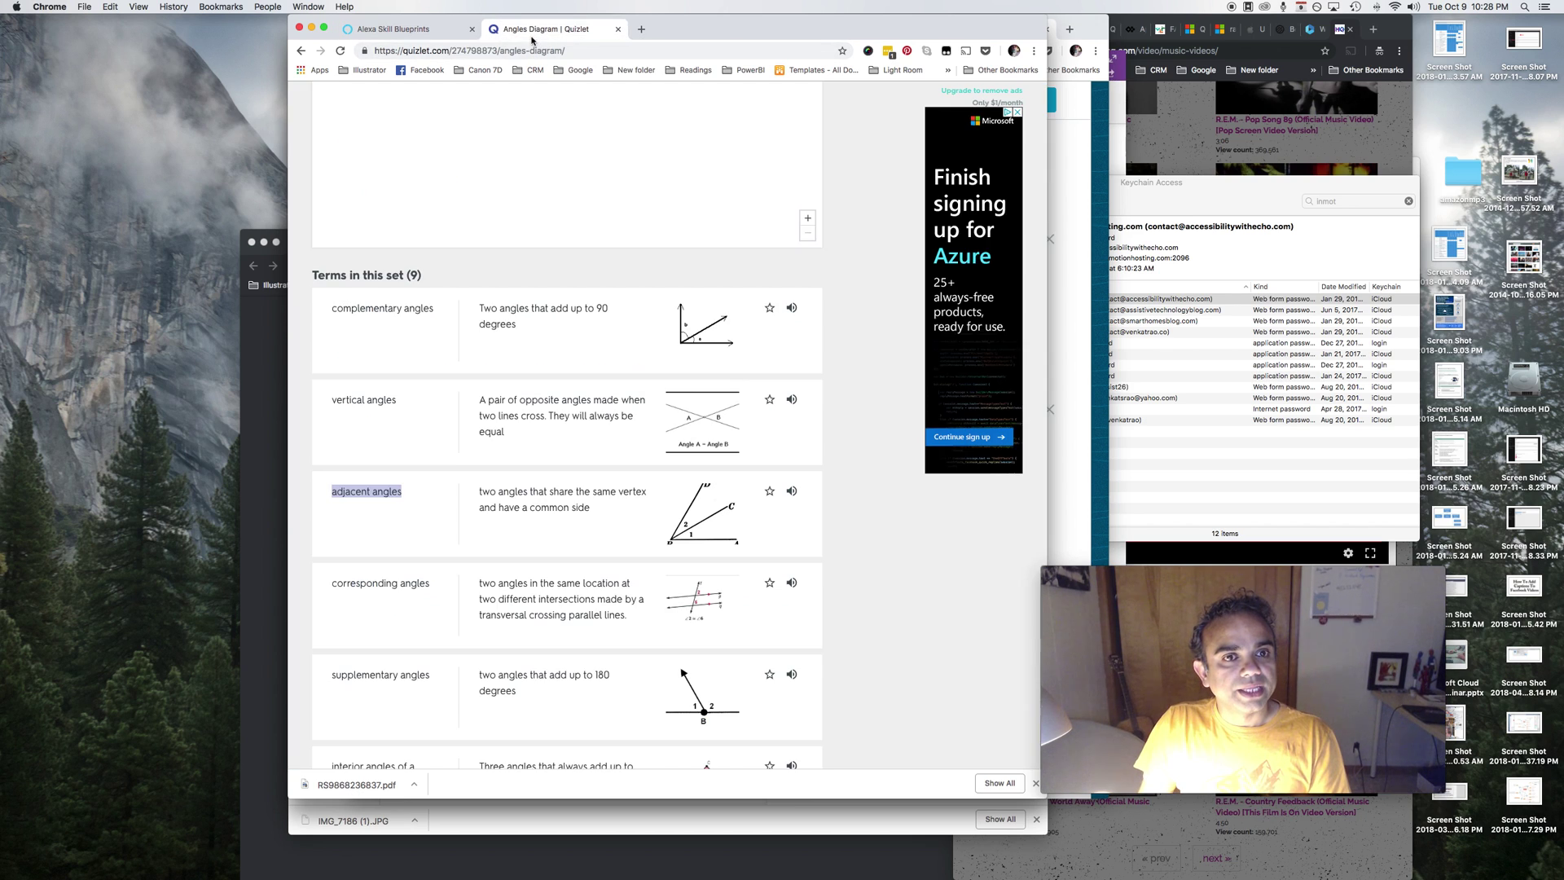
pyautogui.moveTo(598, 513); pyautogui.dragTo(476, 500)
pyautogui.press('super+c')
pyautogui.click(394, 30)
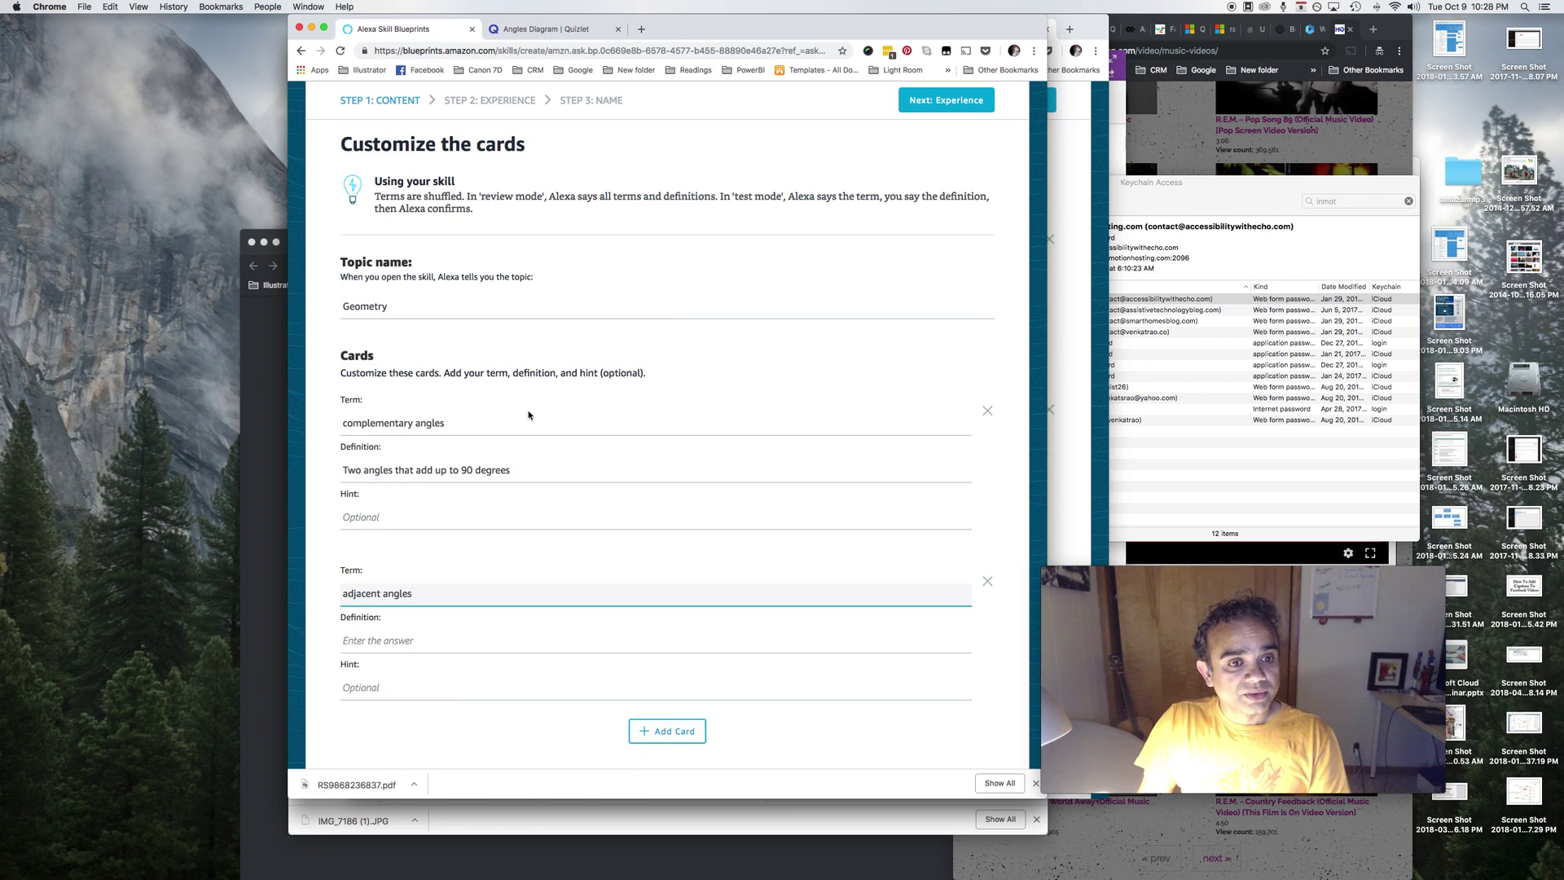
pyautogui.click(410, 643)
pyautogui.press('super+v')
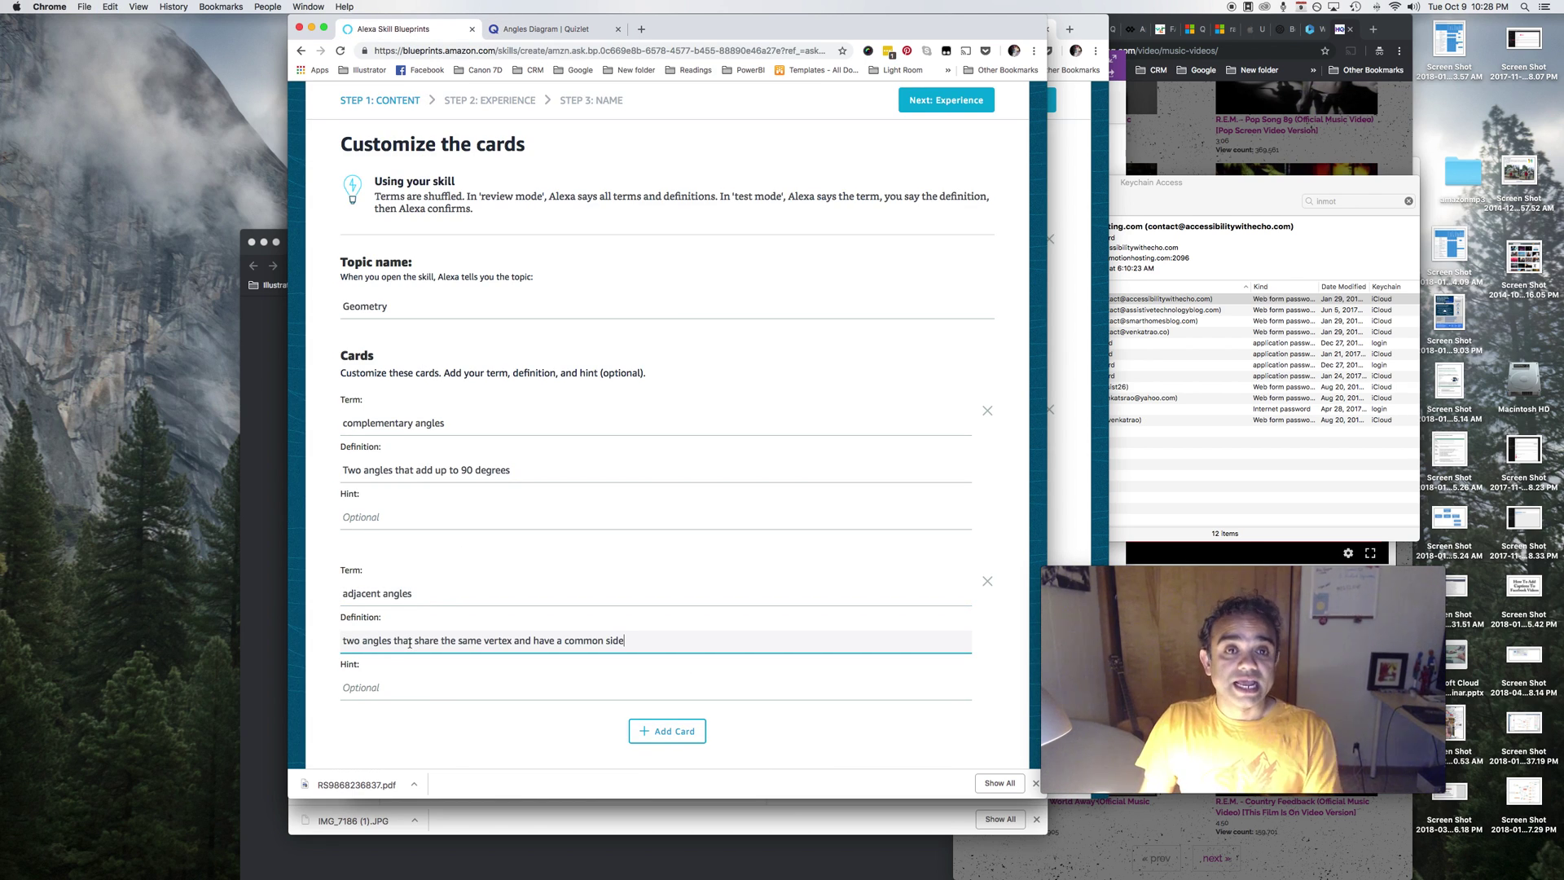
pyautogui.click(716, 586)
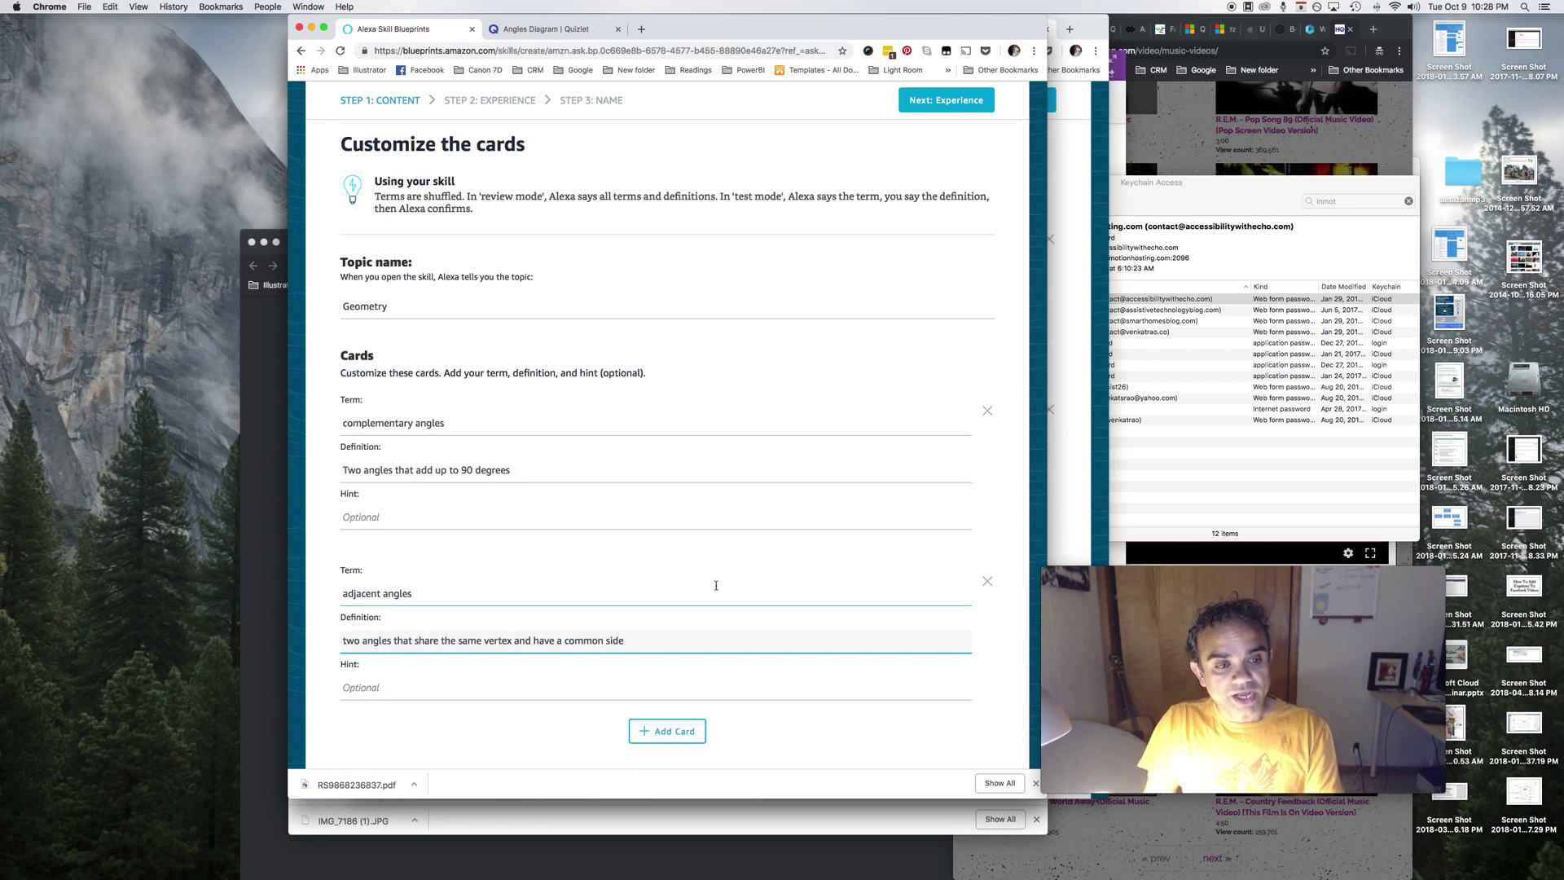
# Advance past Experience to the Name step and rename the skill to Geometry Flashcards.
pyautogui.click(930, 104)
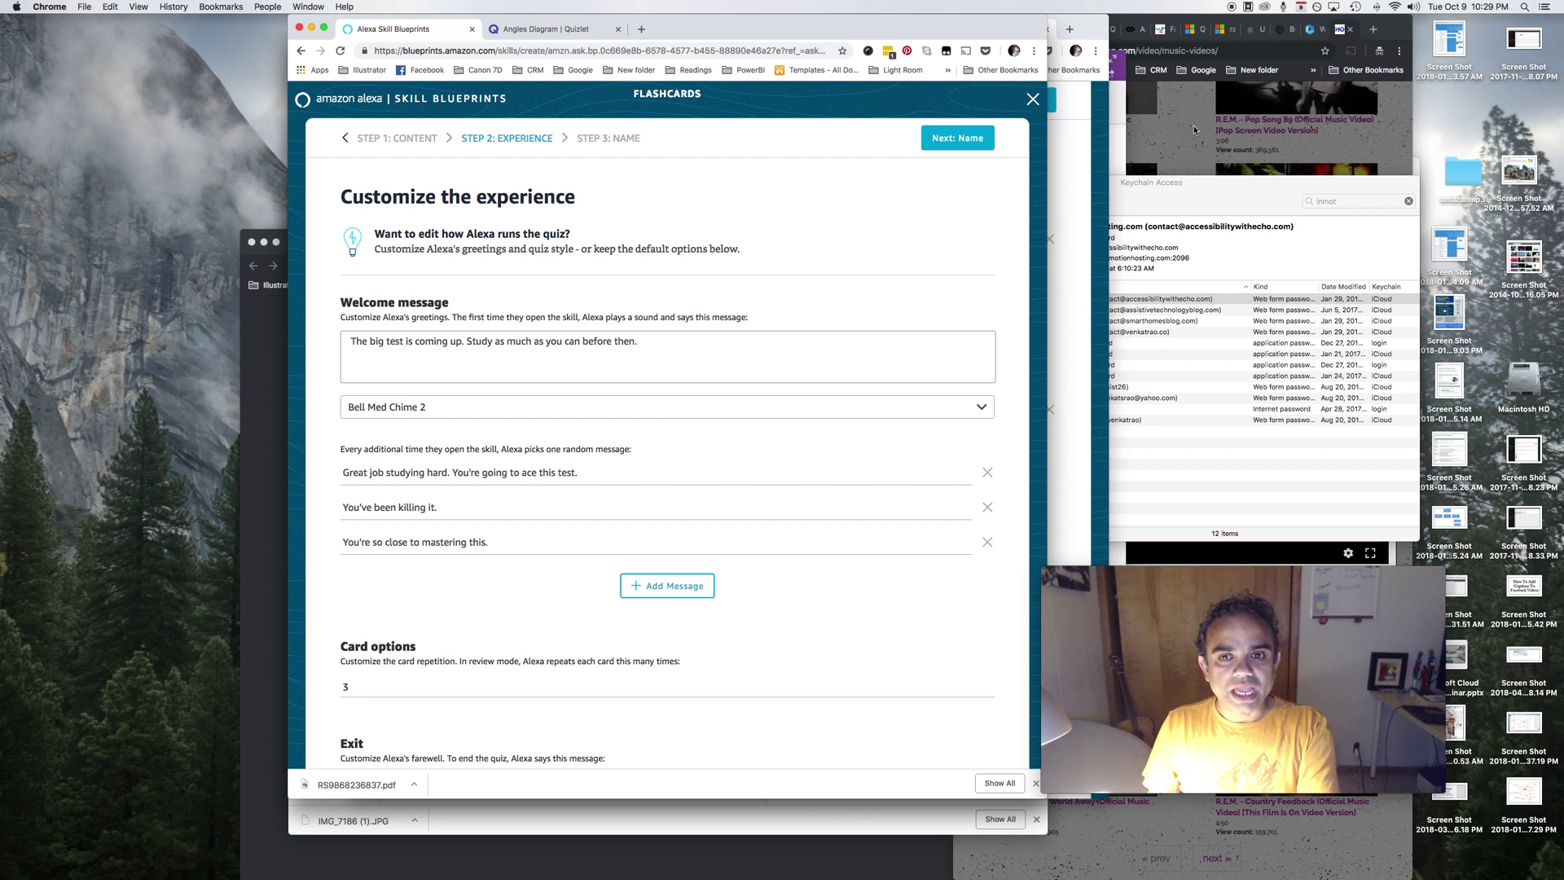
pyautogui.click(970, 140)
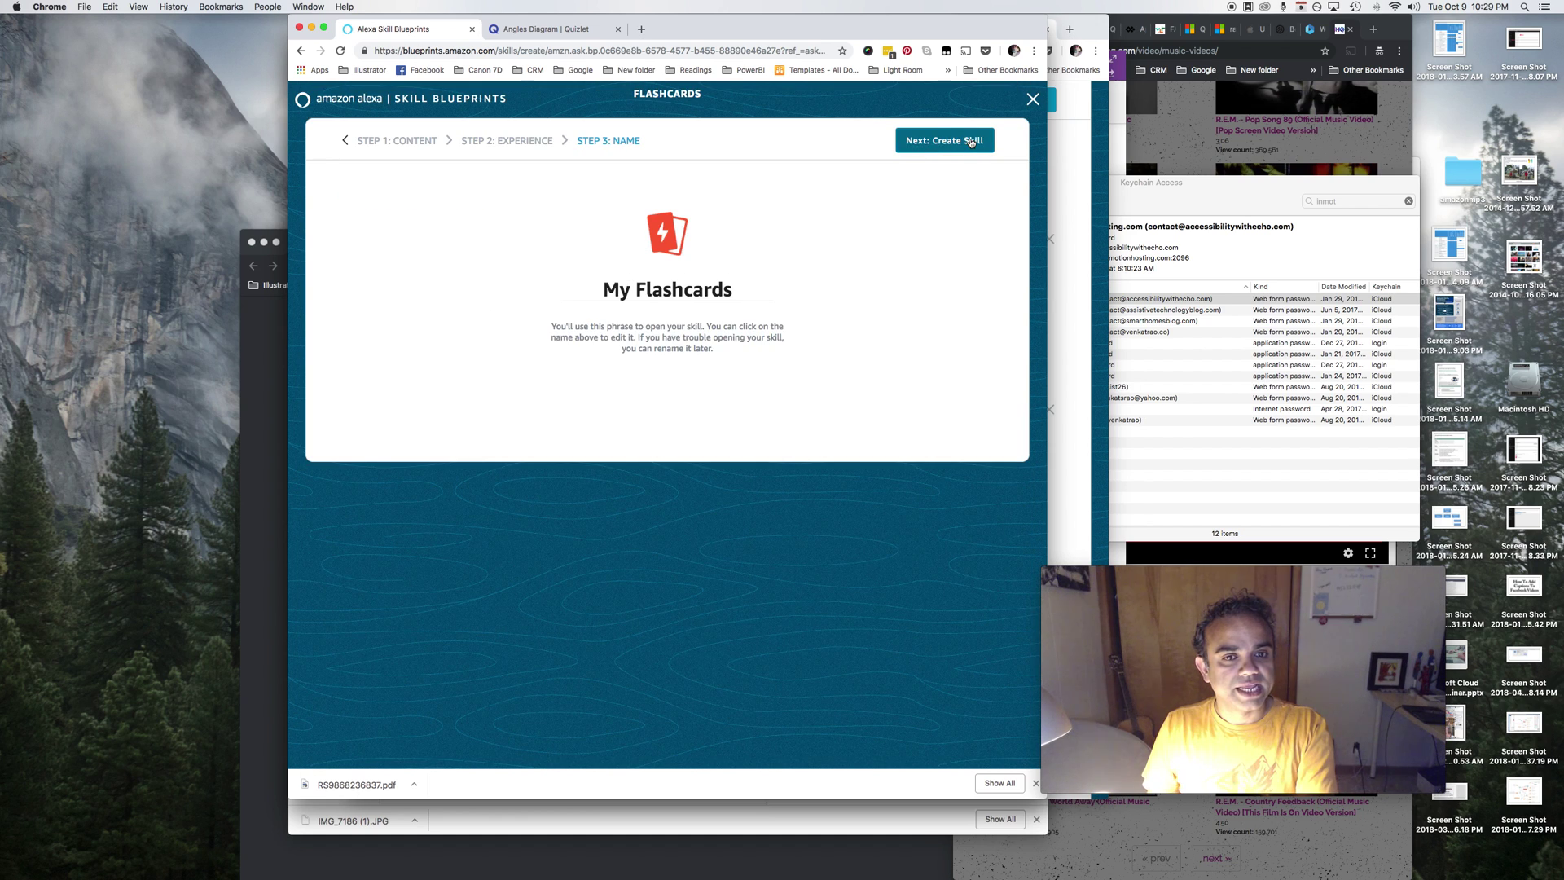
pyautogui.click(575, 284)
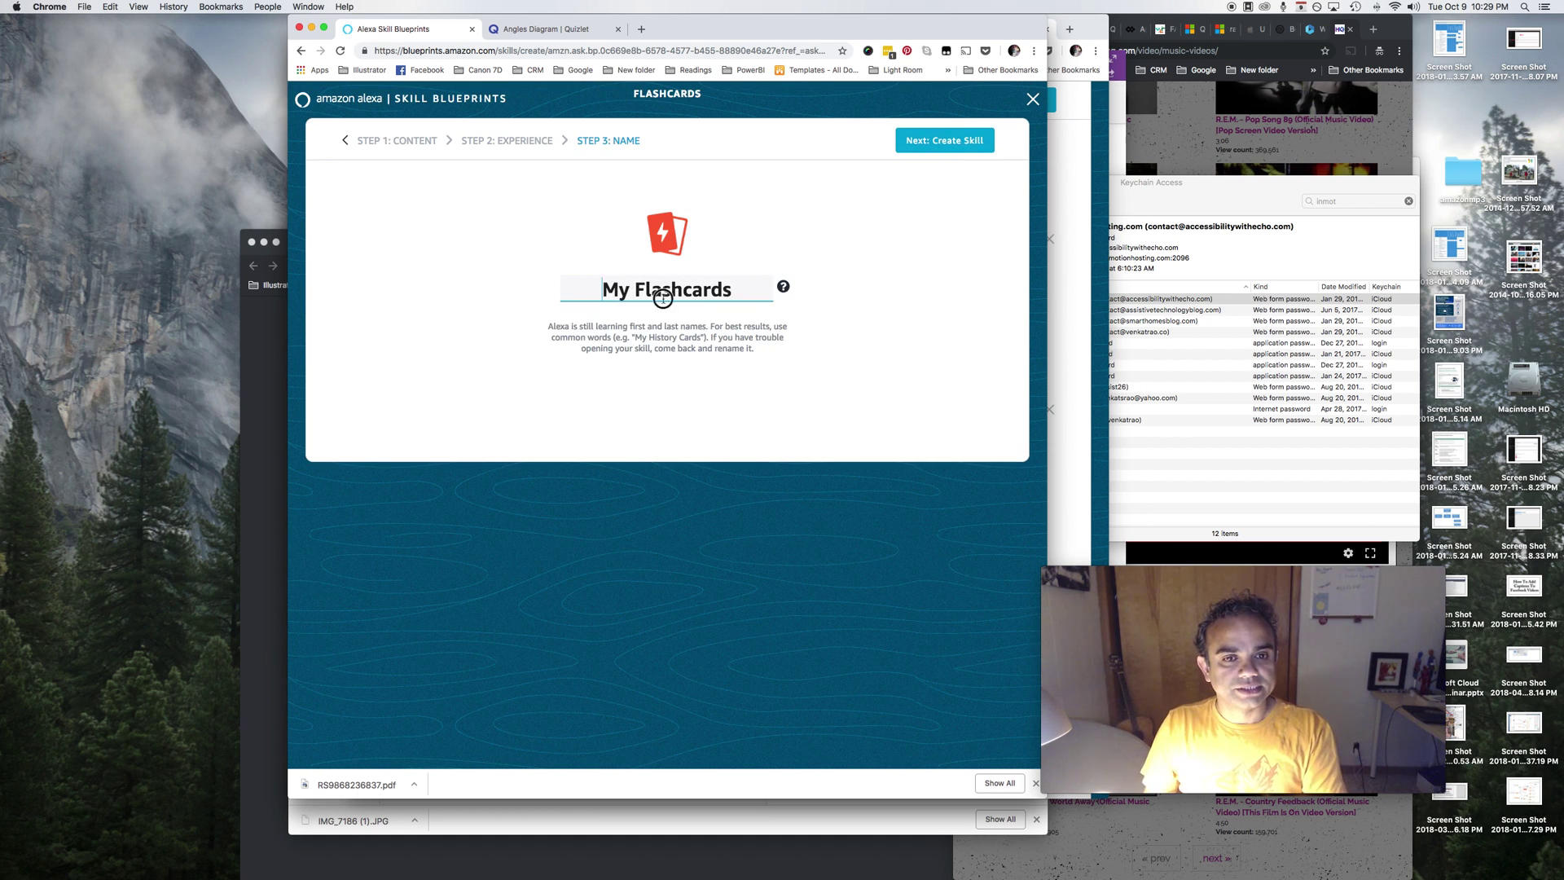
pyautogui.doubleClick(627, 287)
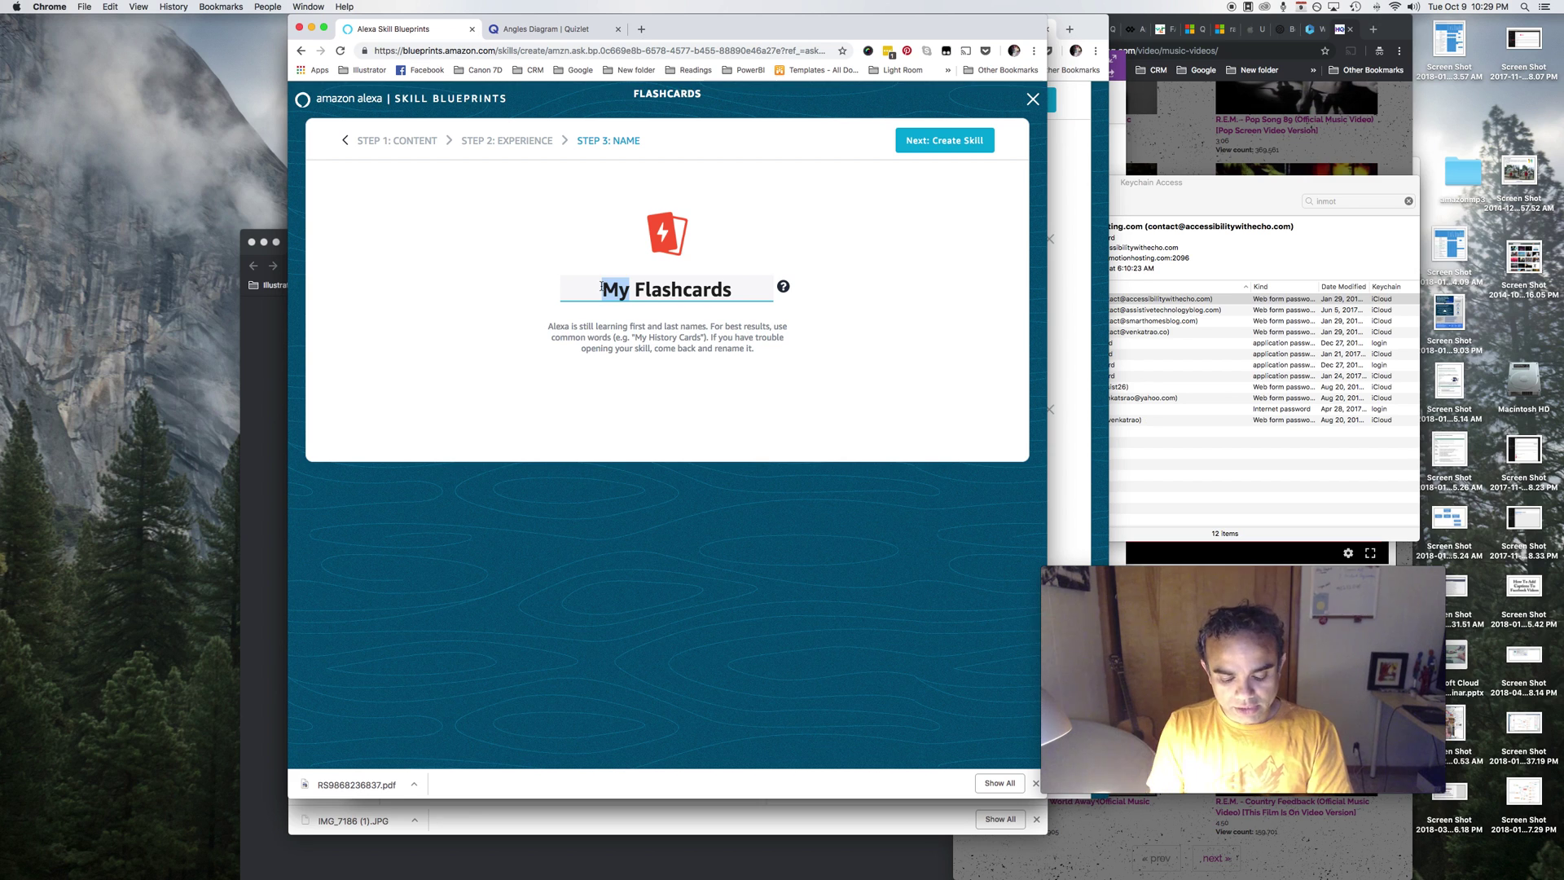
pyautogui.write('Geometry')
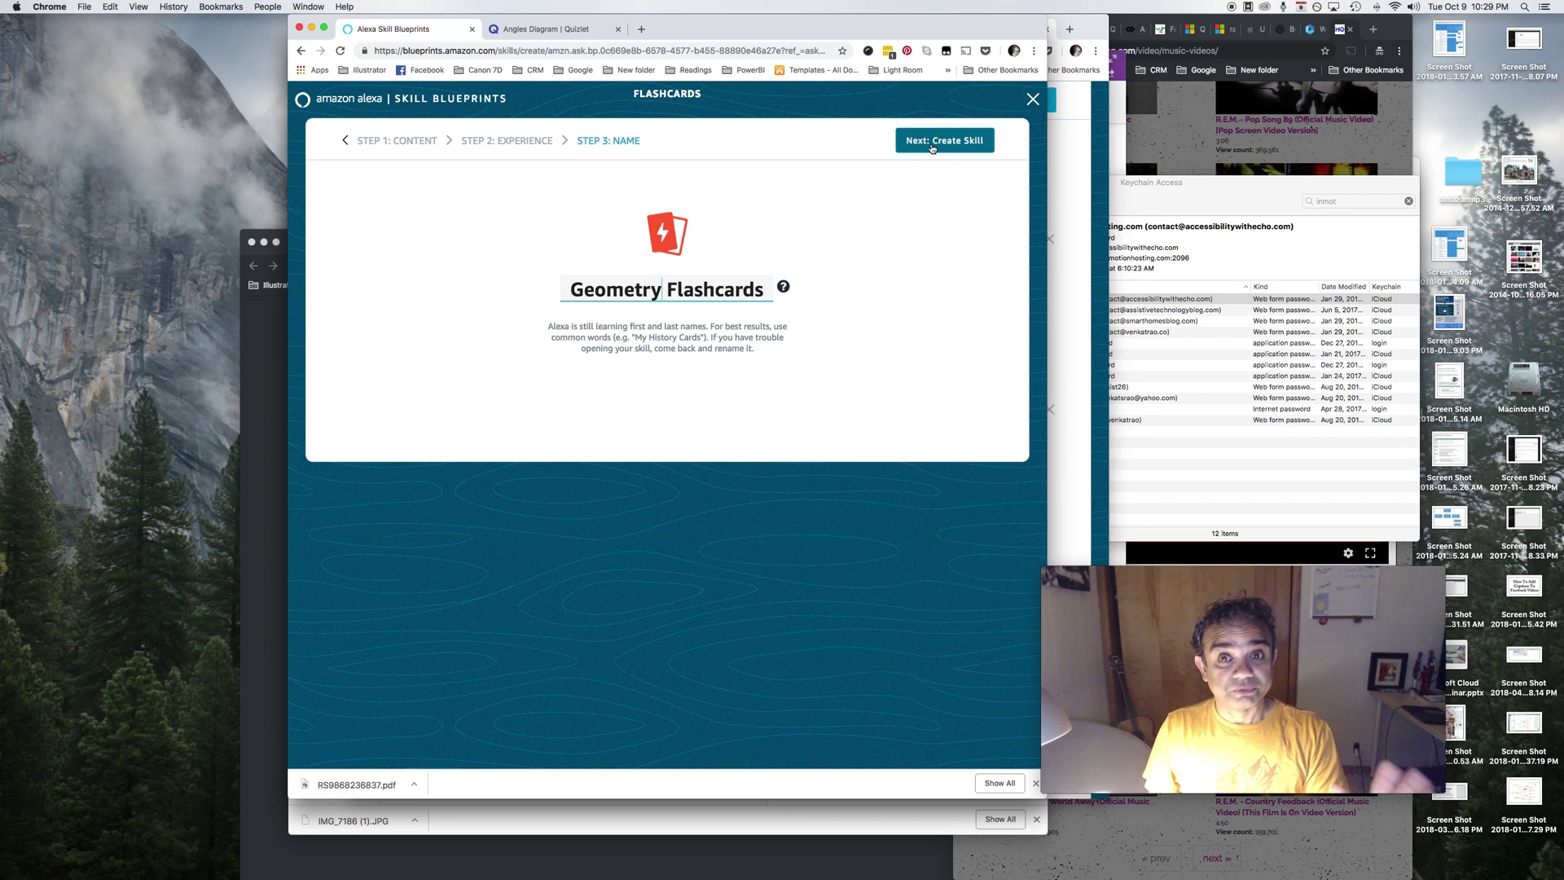
# Create the Geometry Flashcards skill and wait until its status reads Ready to use.
pyautogui.click(932, 148)
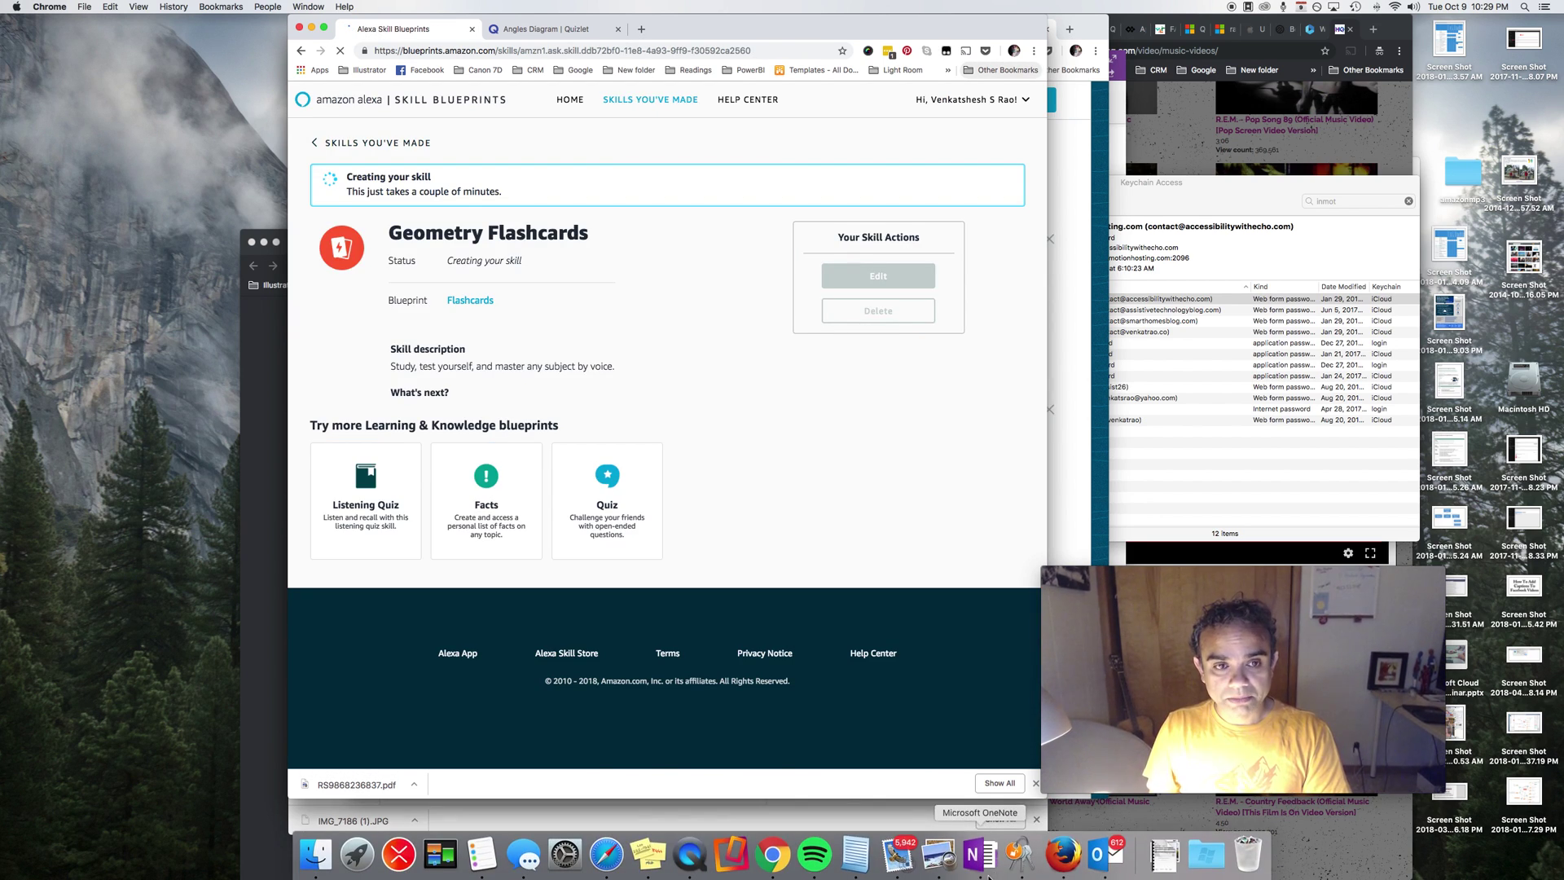
pyautogui.moveTo(847, 877)
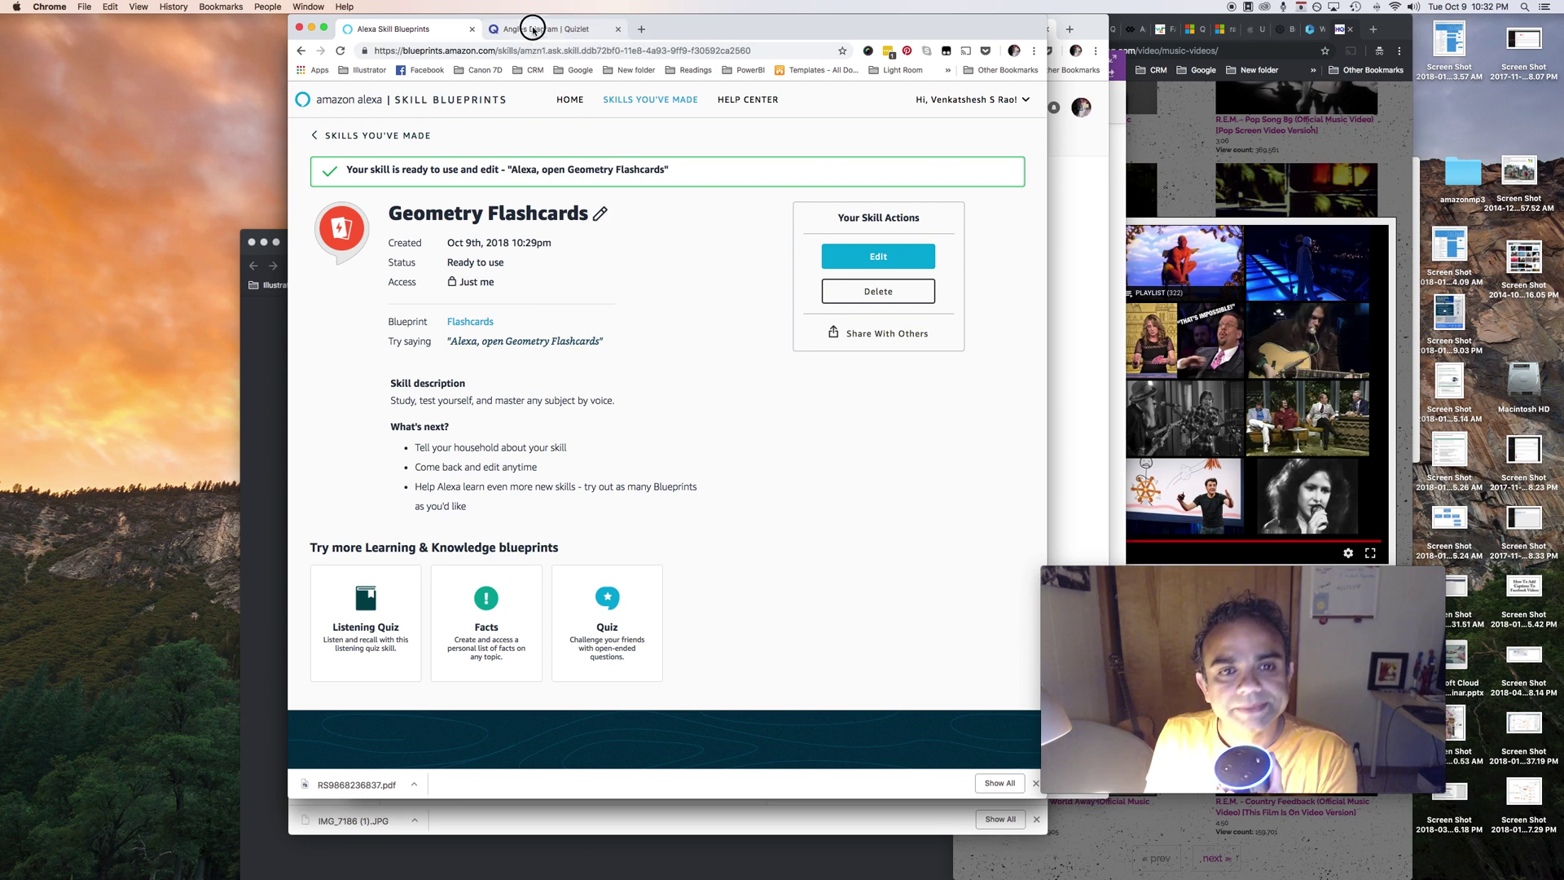
# Switch to the 'Angles Diagram | Quizlet' tab showing the 9 angle terms.
pyautogui.click(533, 30)
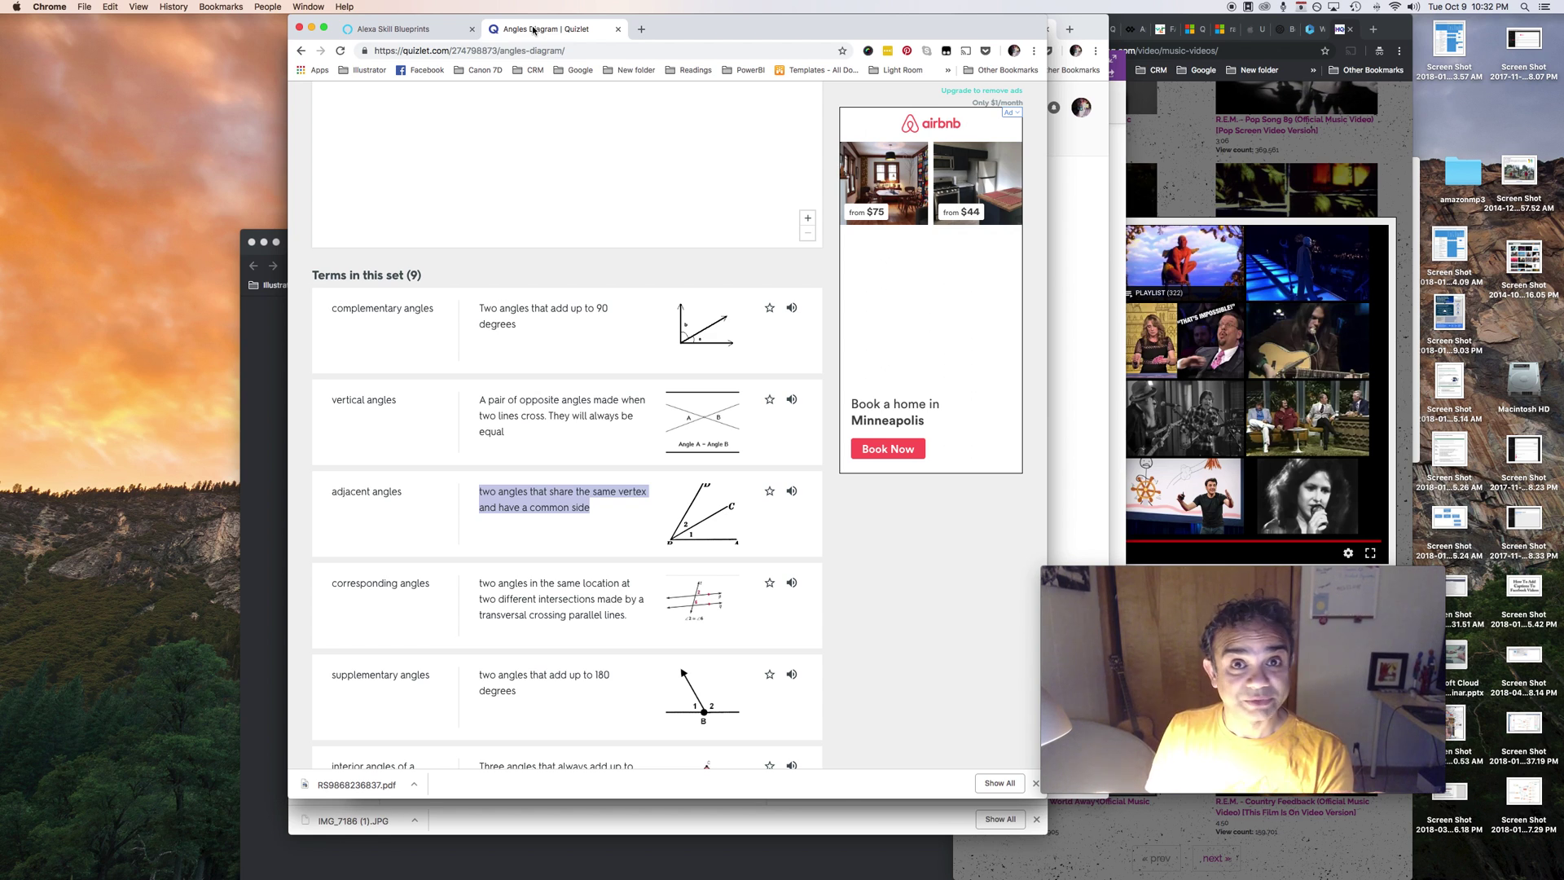
# Return to the Geometry Flashcards skill page showing Ready to use.
pyautogui.click(389, 33)
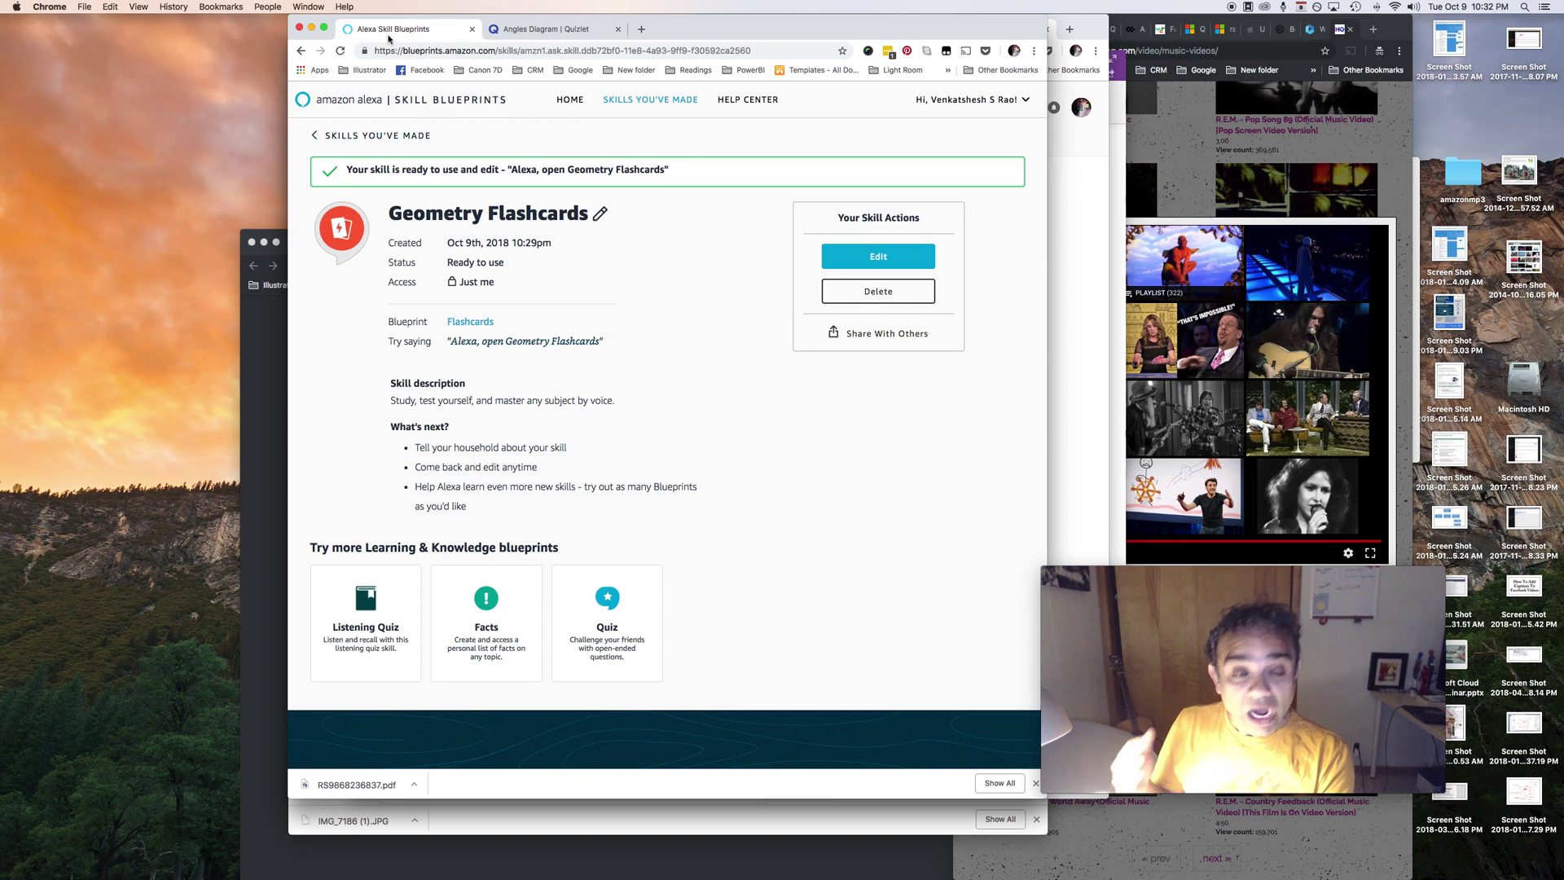